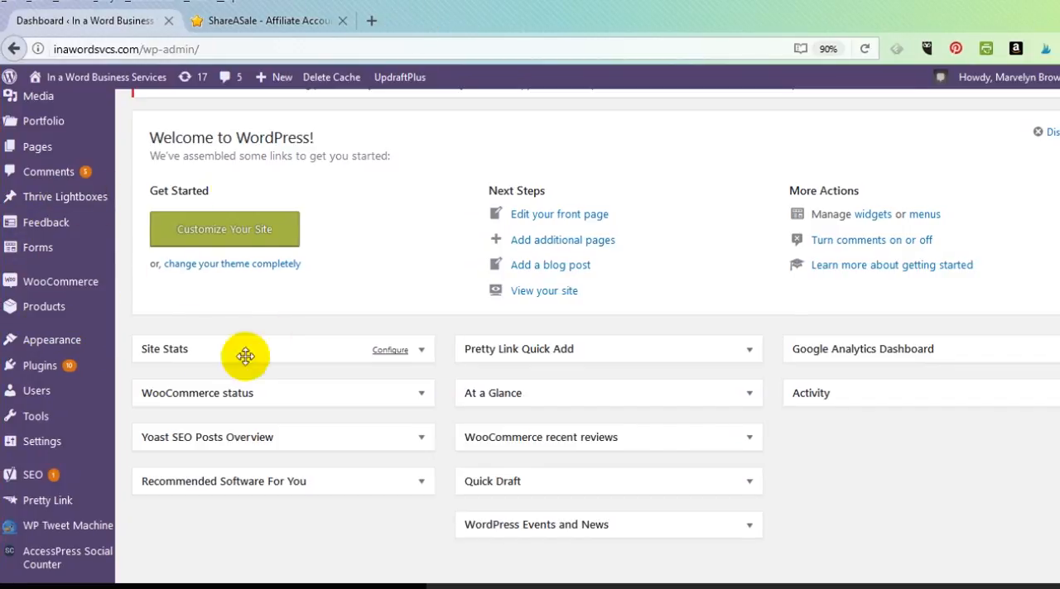
# Open the site's widget management page and look through the list of available widgets
pyautogui.moveTo(55, 345)
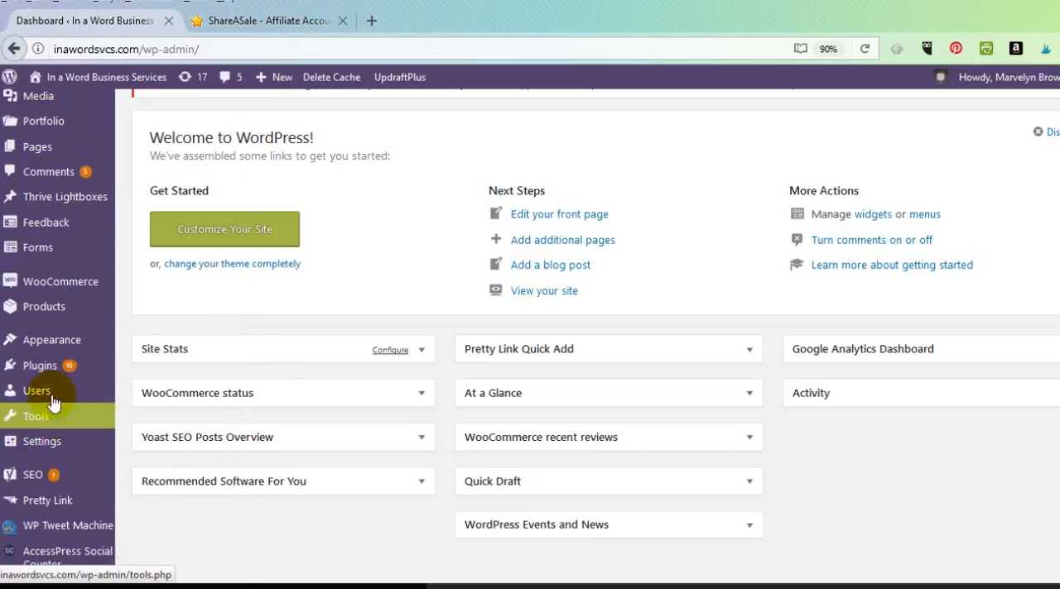
pyautogui.moveTo(47, 163)
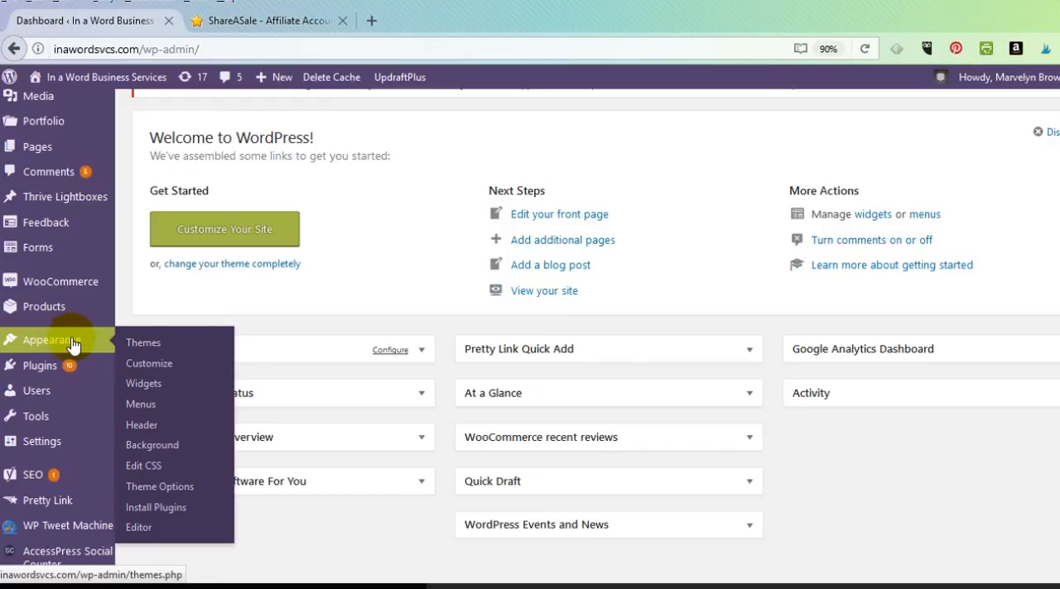
pyautogui.click(142, 387)
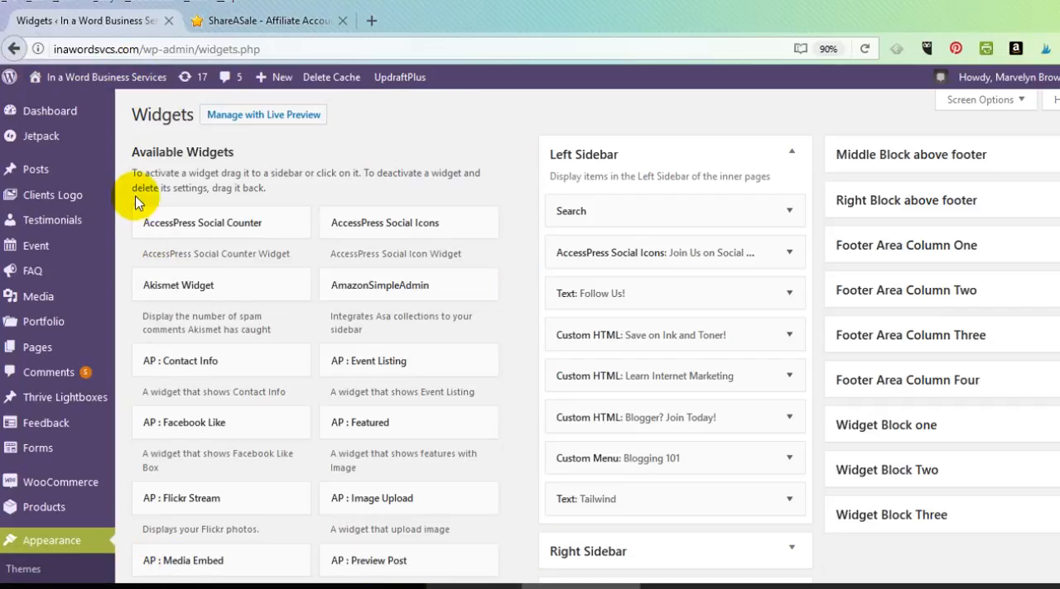
pyautogui.scroll(-10, 389, 392)
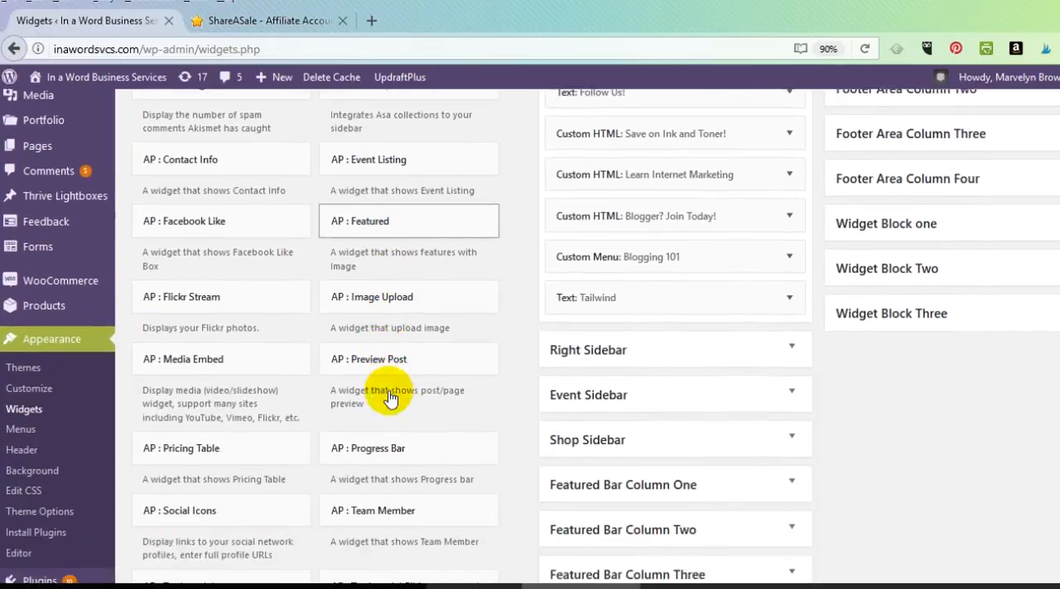
pyautogui.scroll(-10, 390, 395)
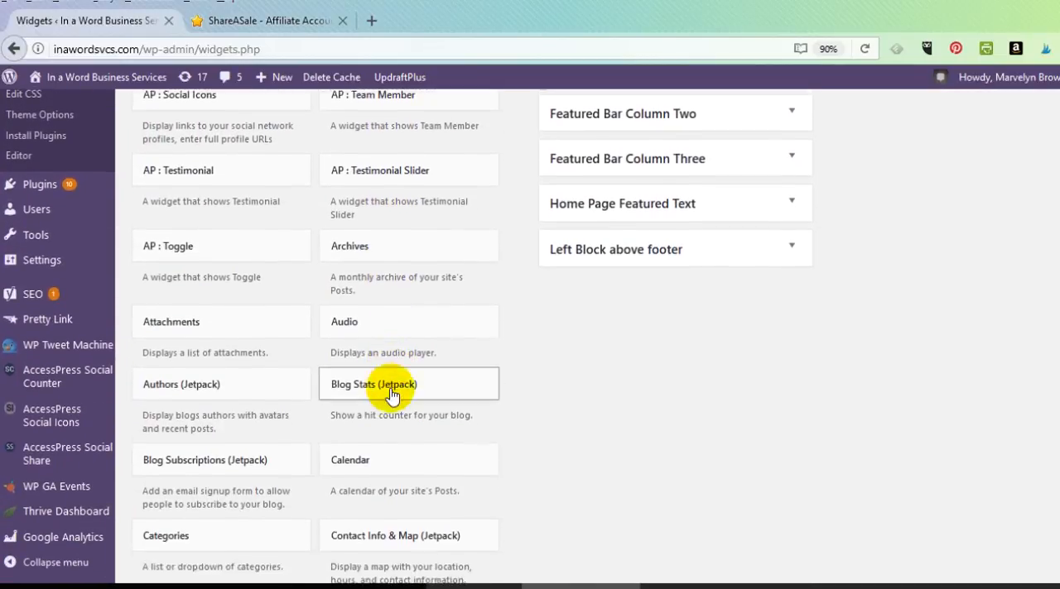
pyautogui.scroll(-10, 392, 395)
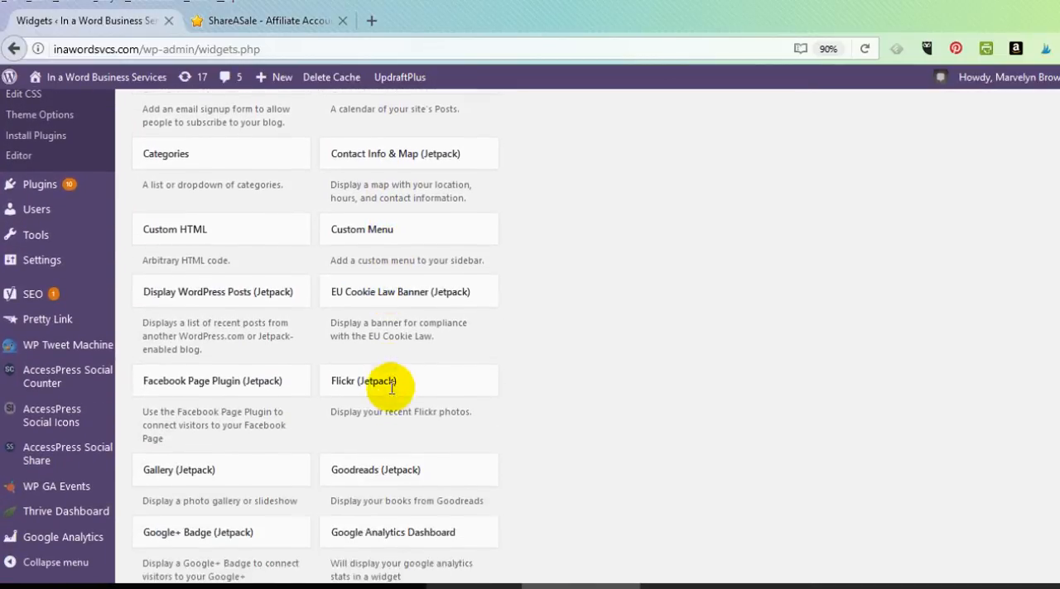
pyautogui.scroll(-2, 392, 395)
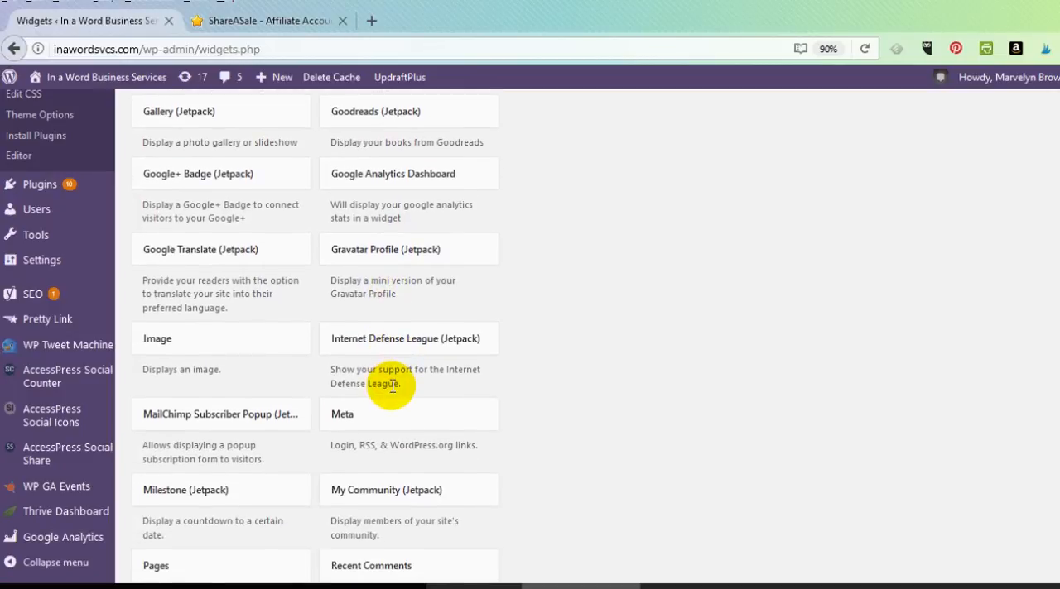
pyautogui.scroll(20, 391, 386)
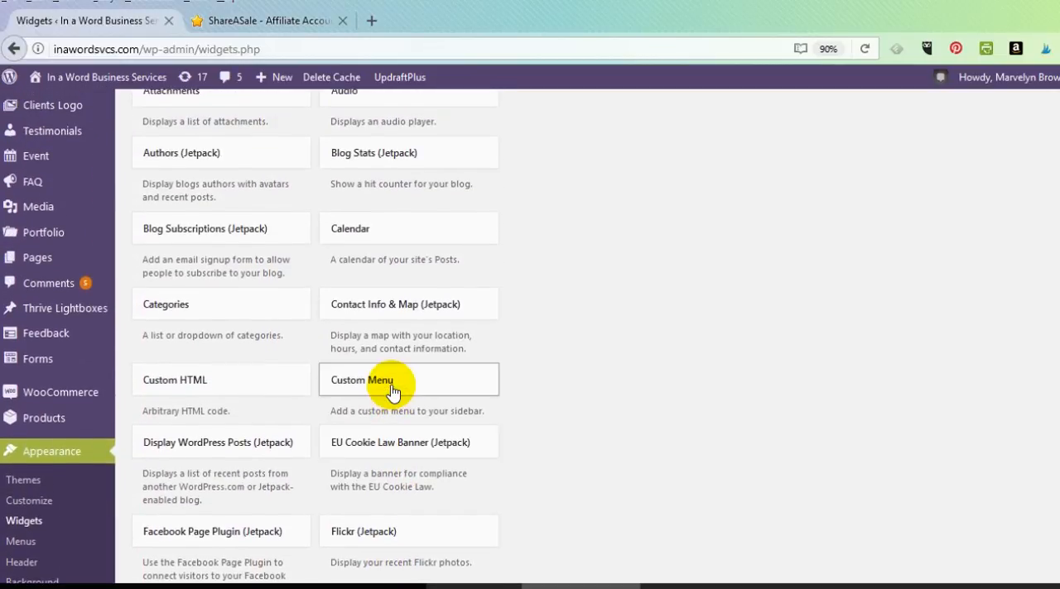
pyautogui.scroll(12, 391, 386)
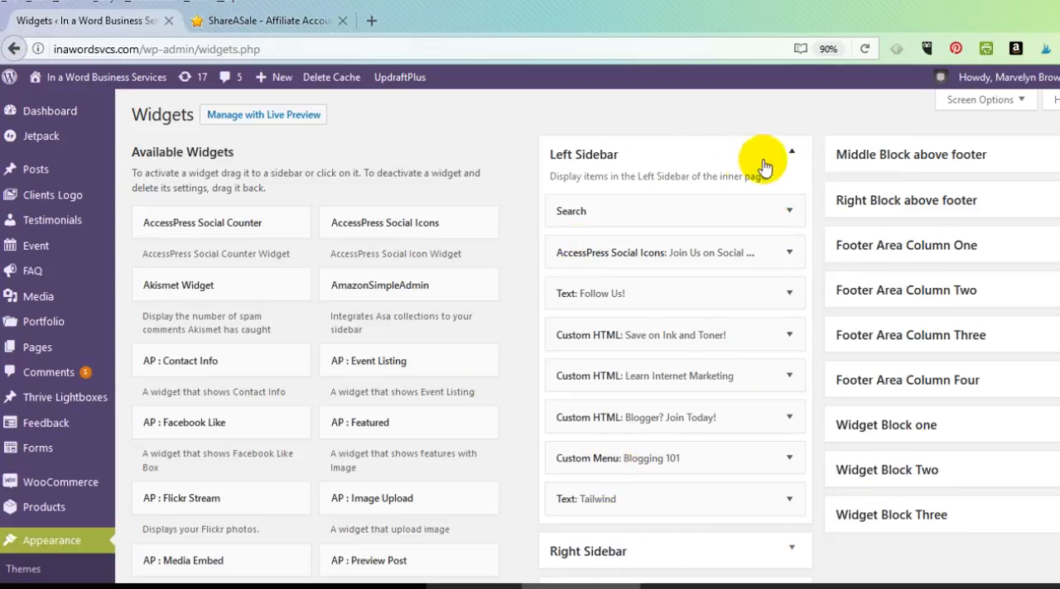
# Collapse the Left Sidebar widget area and expand the Right Sidebar area to show its widgets
pyautogui.click(791, 156)
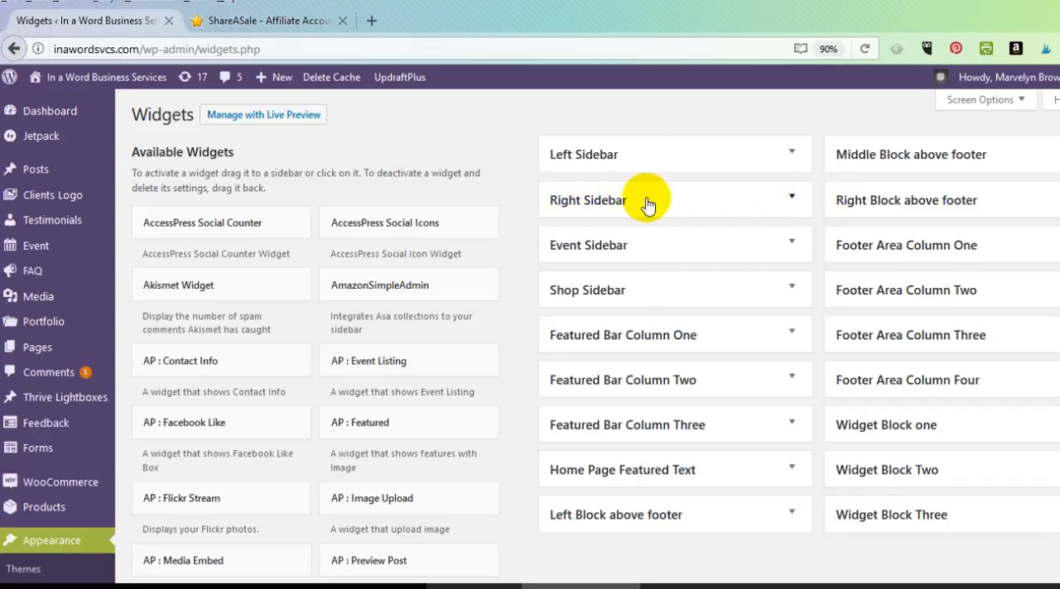
pyautogui.click(792, 198)
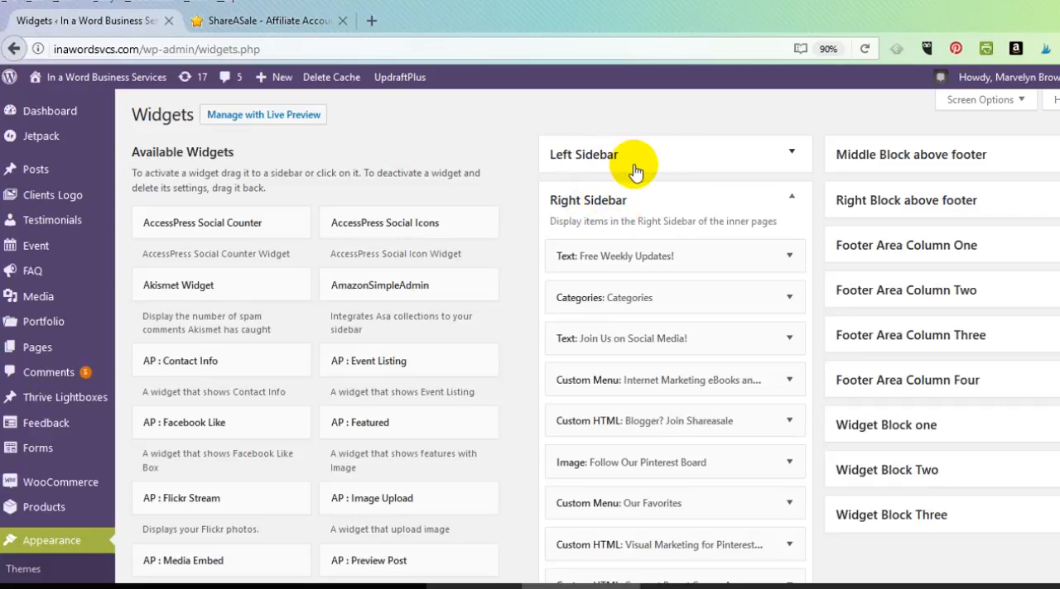
pyautogui.click(793, 200)
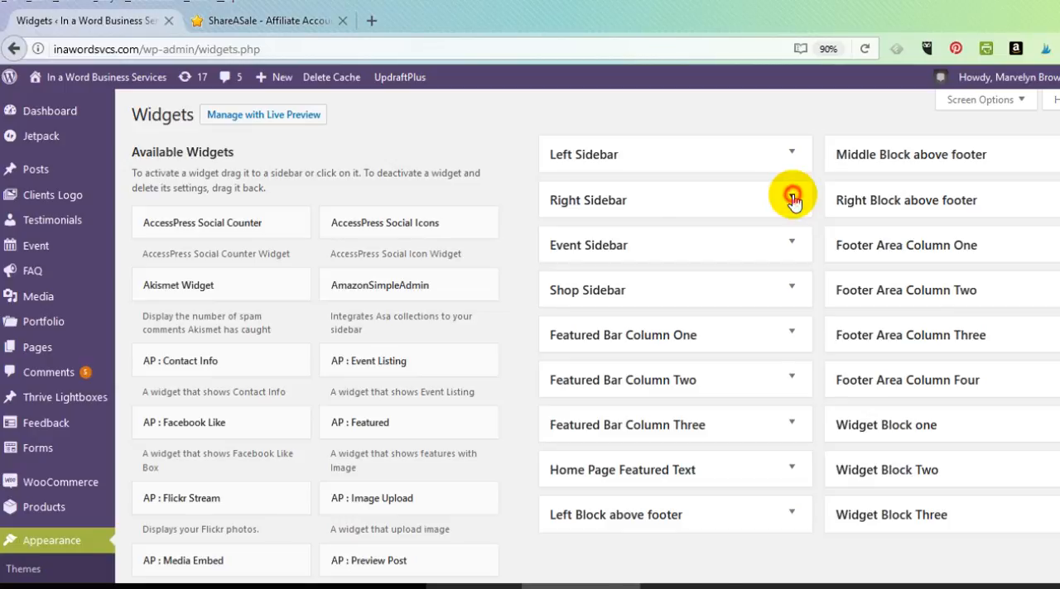
pyautogui.click(793, 200)
pyautogui.click(793, 200)
pyautogui.click(793, 201)
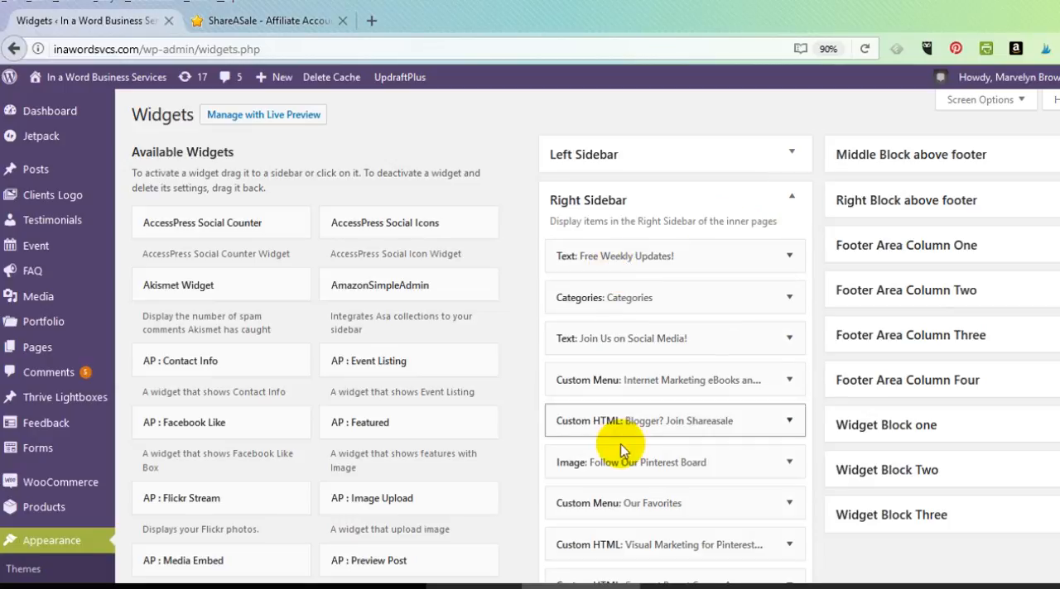
# Delete the Publishing Calendar widget from the Right Sidebar
pyautogui.scroll(-1, 600, 513)
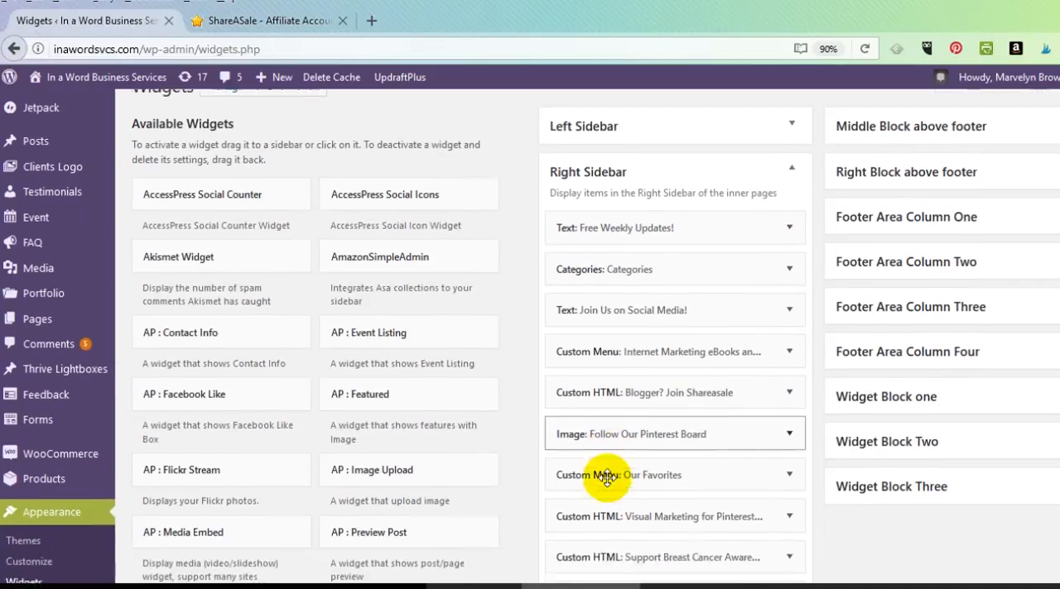
pyautogui.scroll(-1, 592, 545)
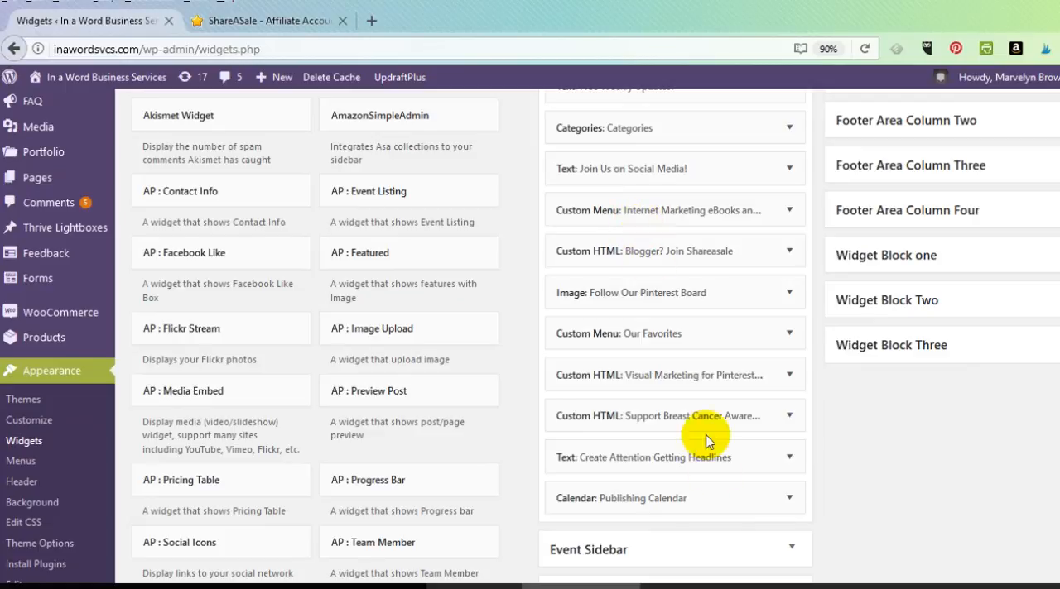
pyautogui.click(789, 501)
pyautogui.scroll(-3, 781, 505)
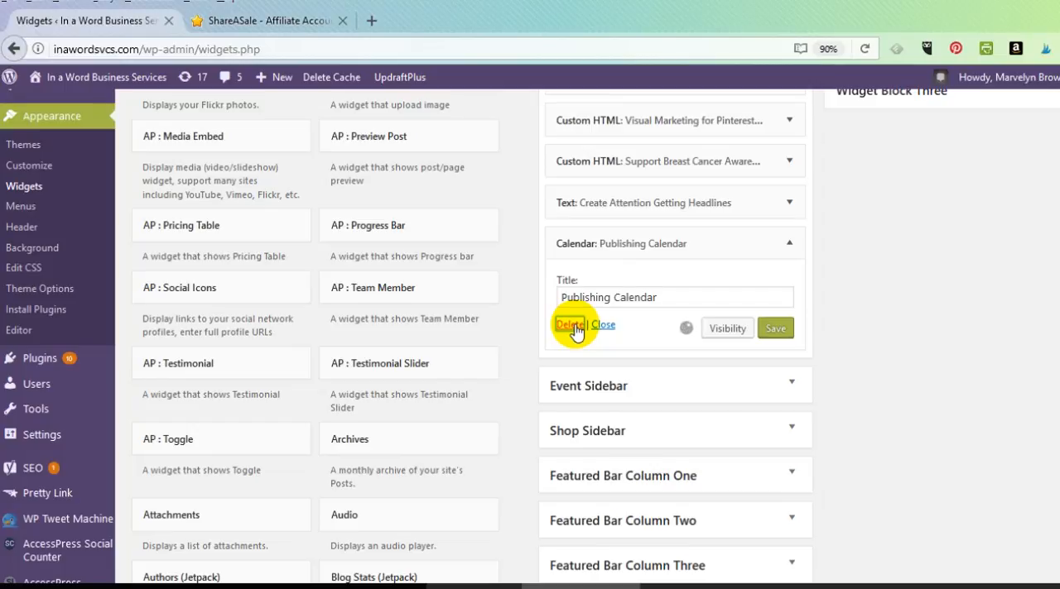
pyautogui.click(572, 325)
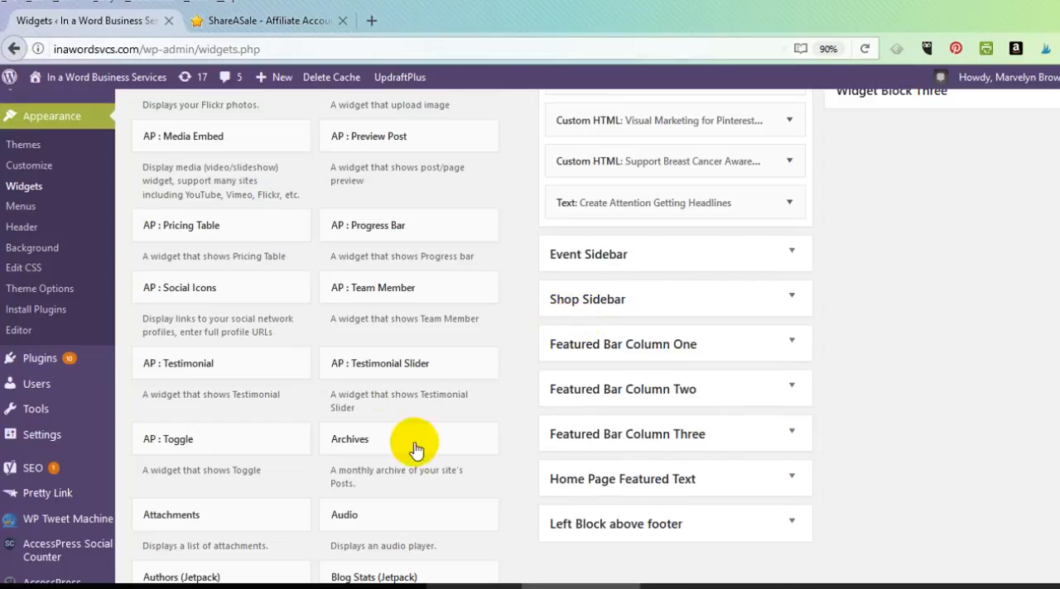
# Find the Calendar widget among the available widgets and open its choice of placement areas
pyautogui.scroll(5, 354, 269)
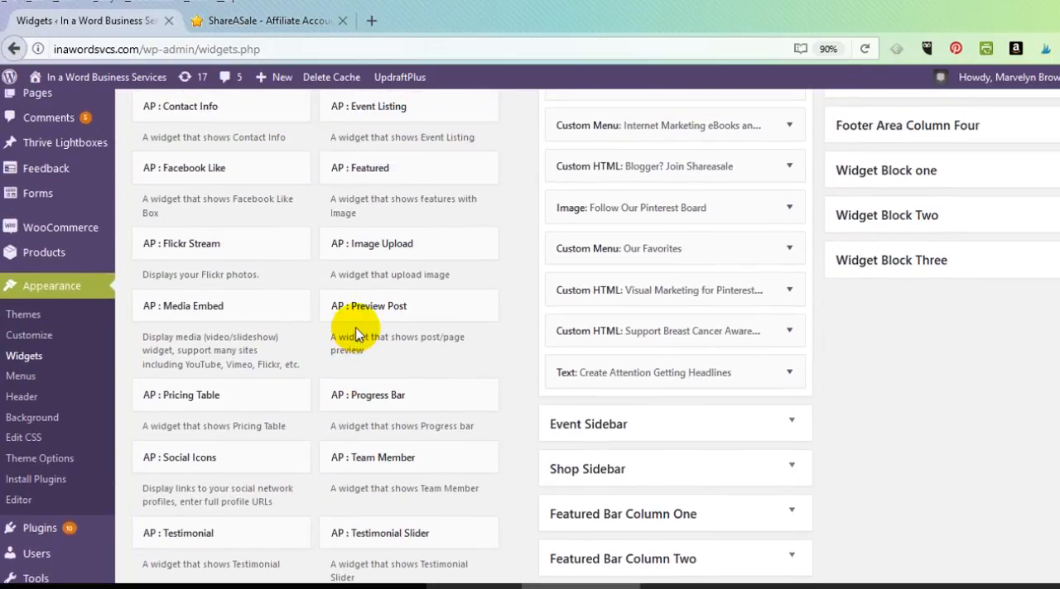
pyautogui.scroll(-4, 354, 329)
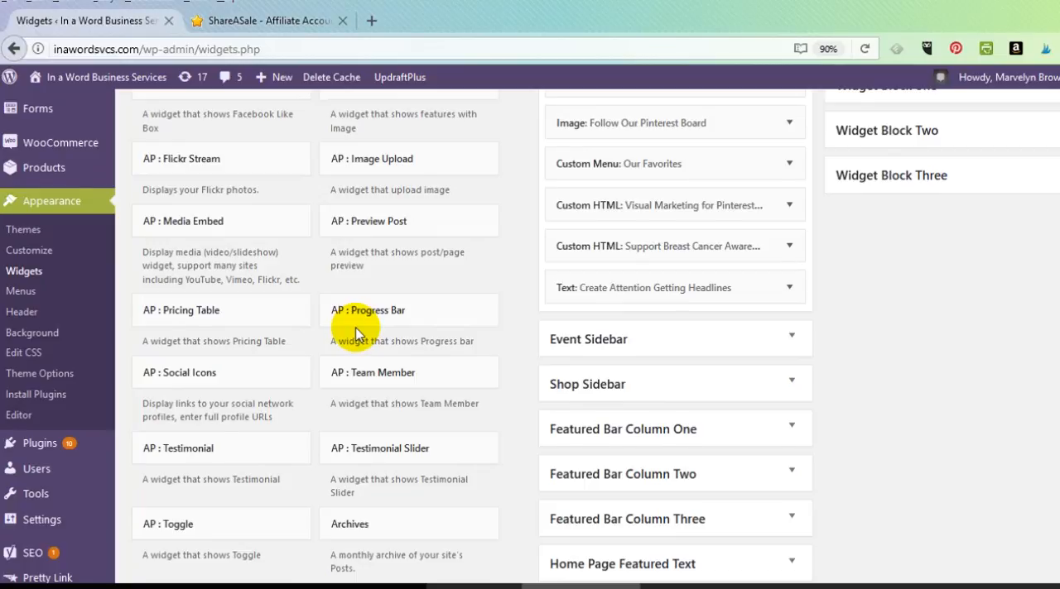
pyautogui.scroll(-3, 354, 331)
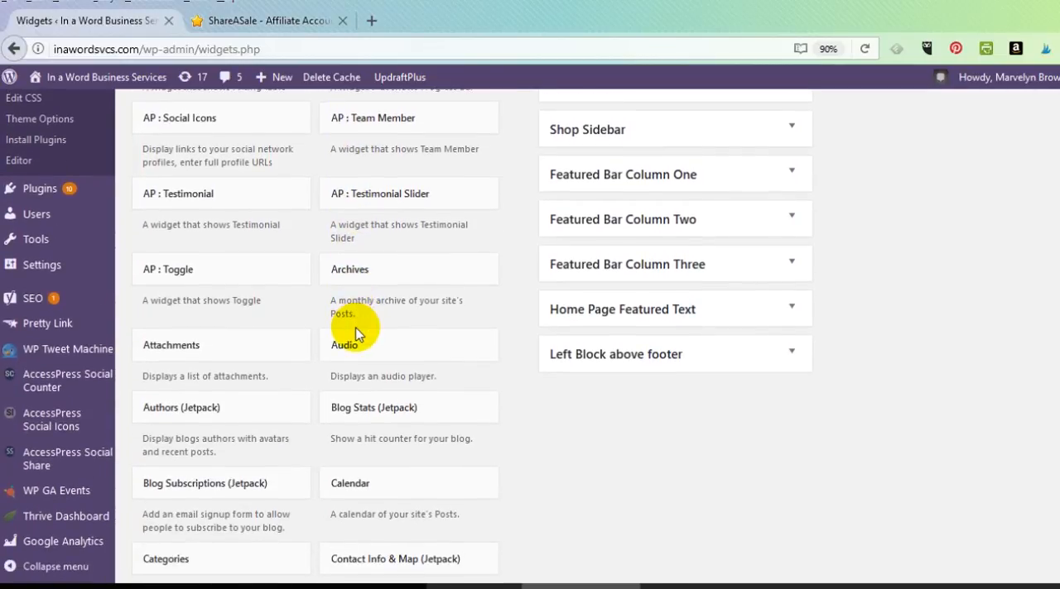
pyautogui.scroll(5, 354, 333)
pyautogui.scroll(-2, 355, 333)
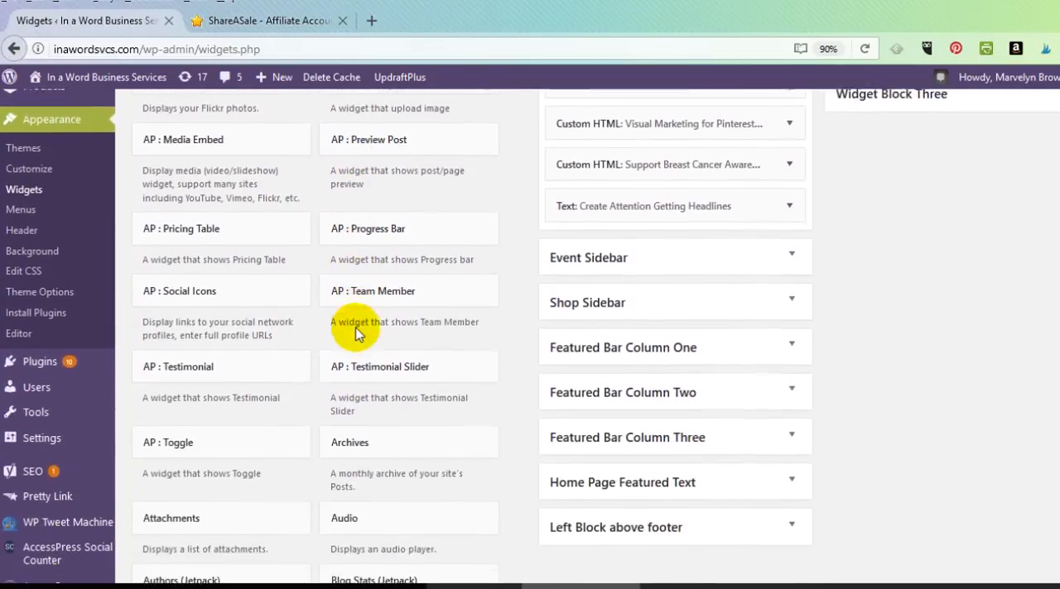
pyautogui.scroll(-5, 356, 331)
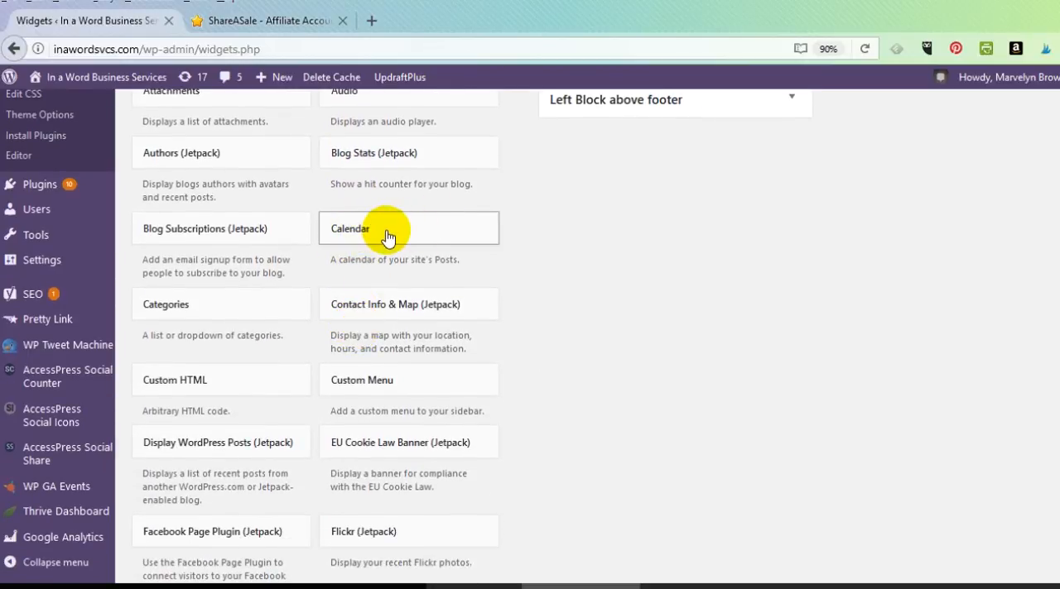
pyautogui.click(388, 238)
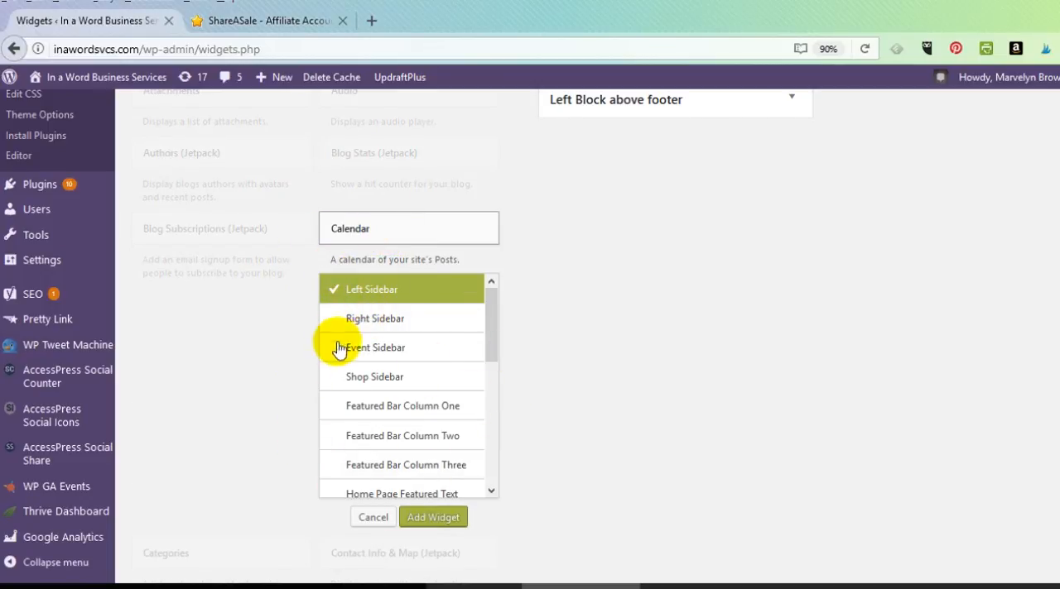
# Look through the placement areas and add the Calendar widget to the Right Sidebar
pyautogui.scroll(-5, 356, 425)
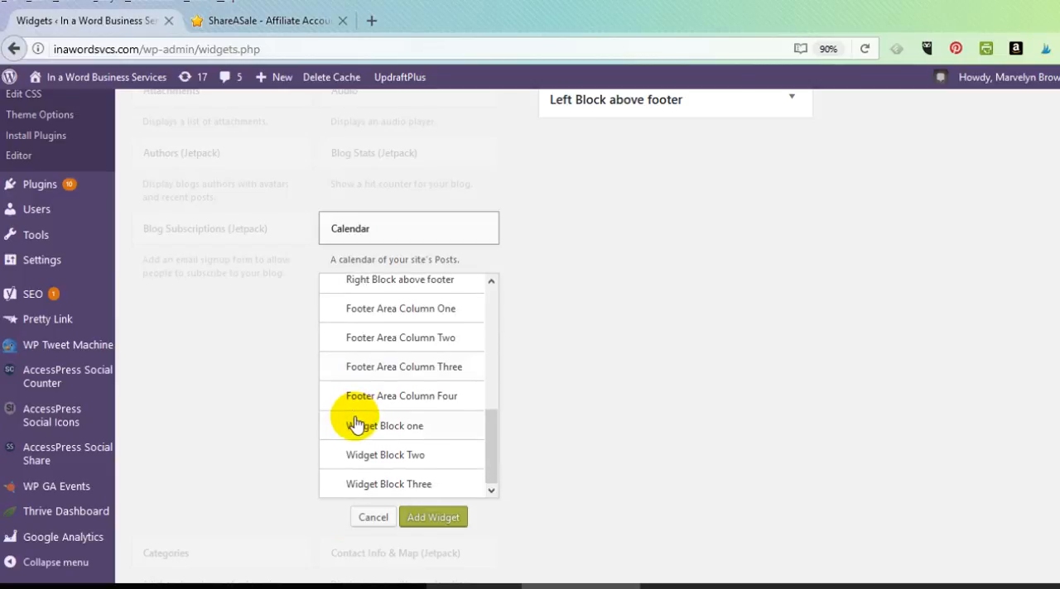
pyautogui.scroll(5, 356, 425)
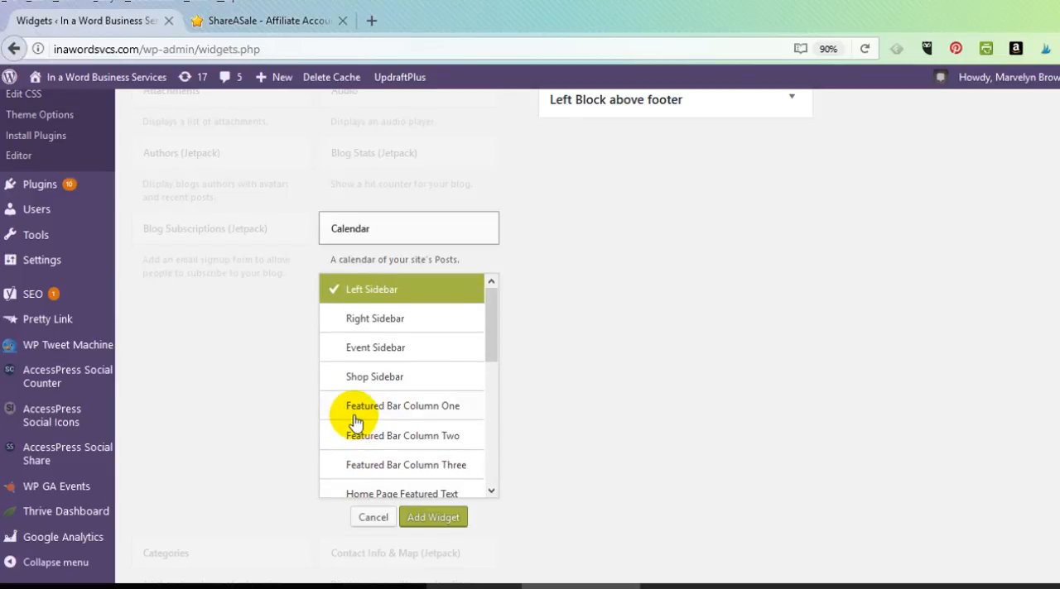
pyautogui.scroll(-6, 346, 323)
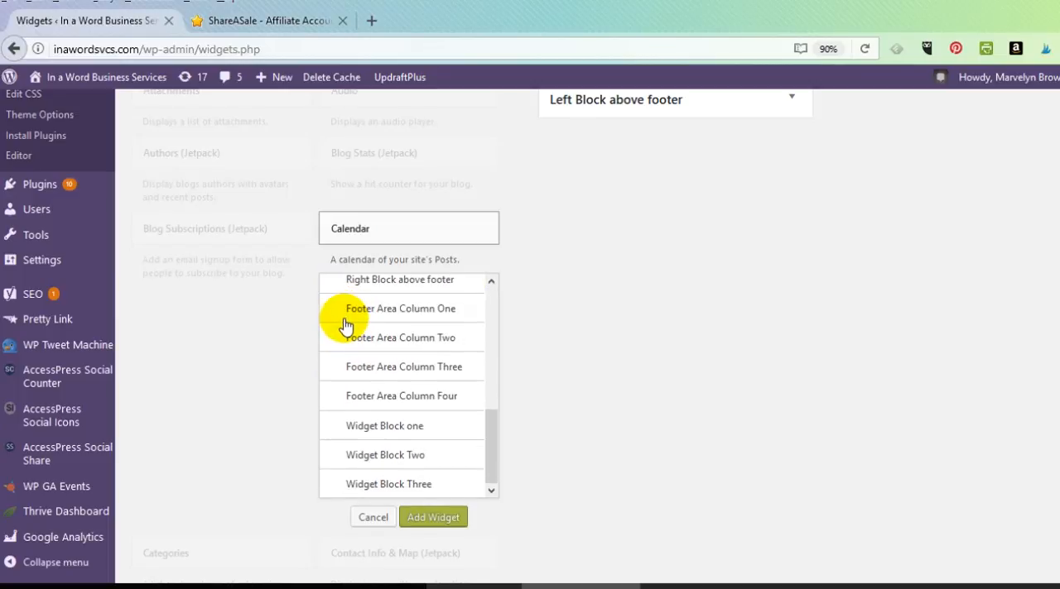
pyautogui.scroll(-3, 345, 324)
pyautogui.scroll(2, 646, 271)
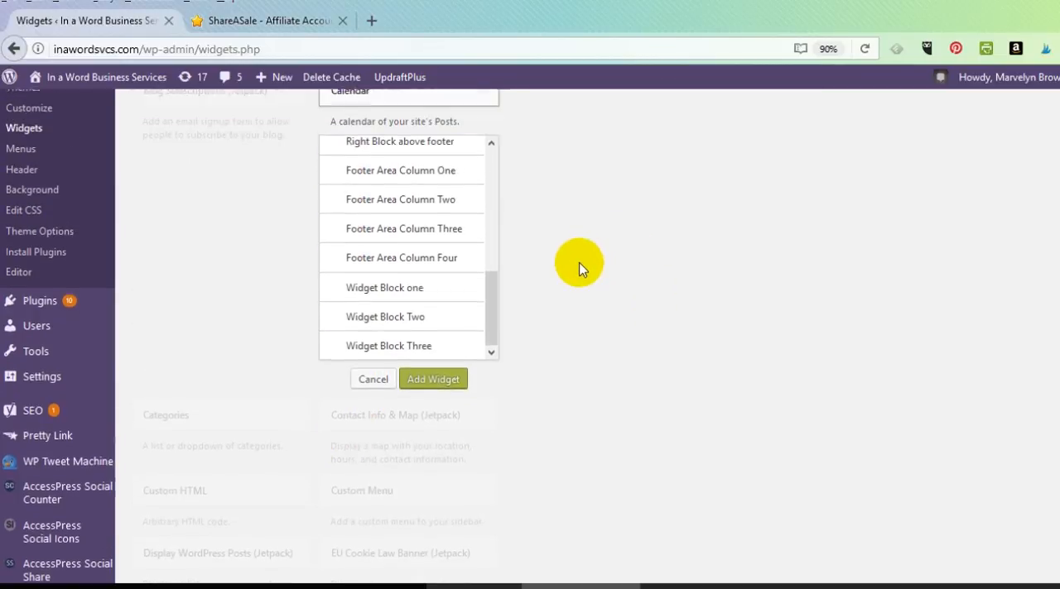
pyautogui.scroll(5, 444, 317)
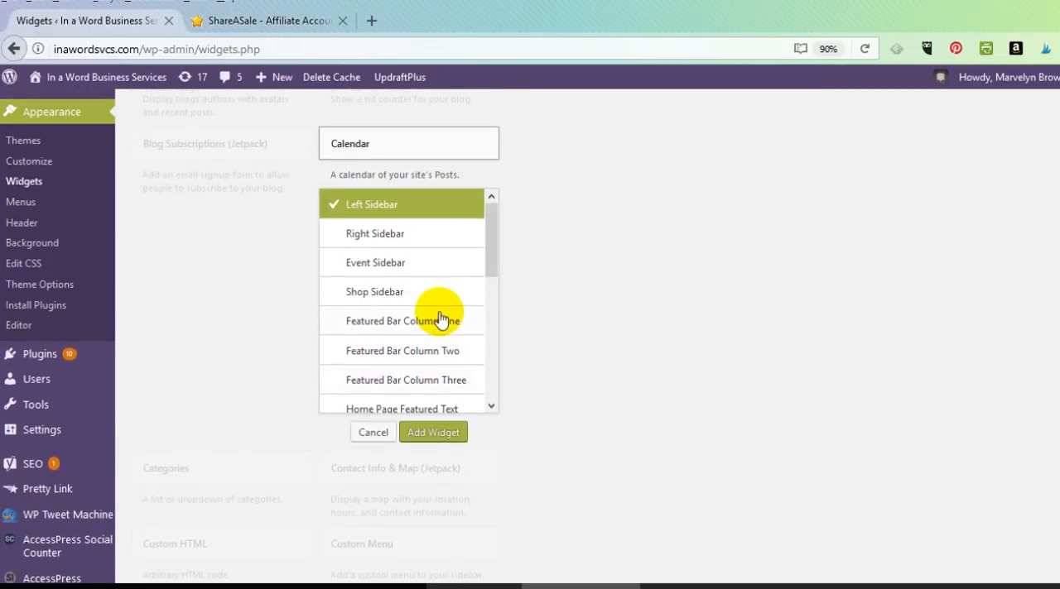
pyautogui.click(376, 235)
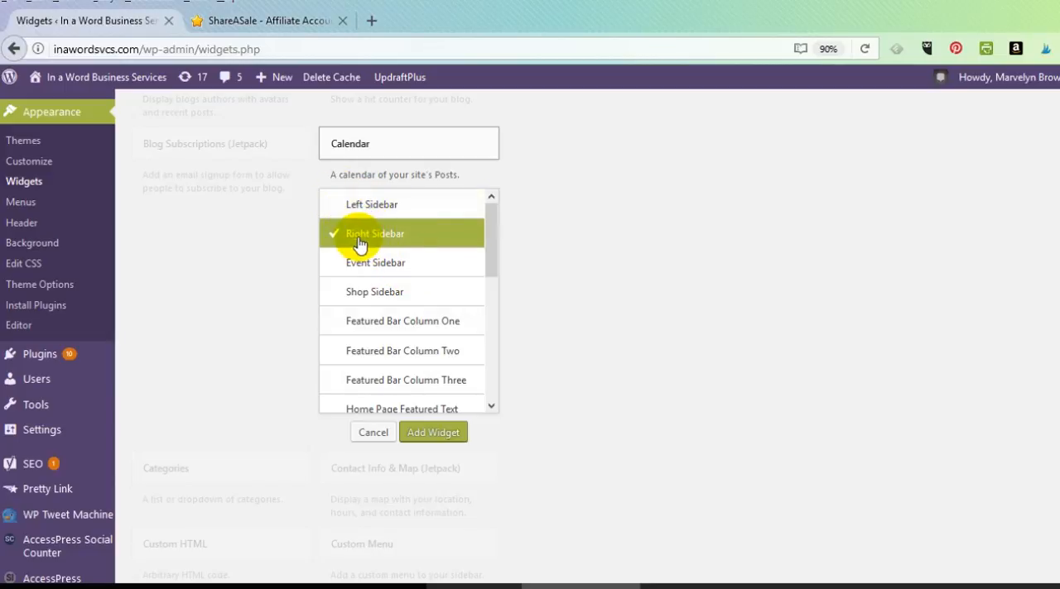
pyautogui.click(432, 433)
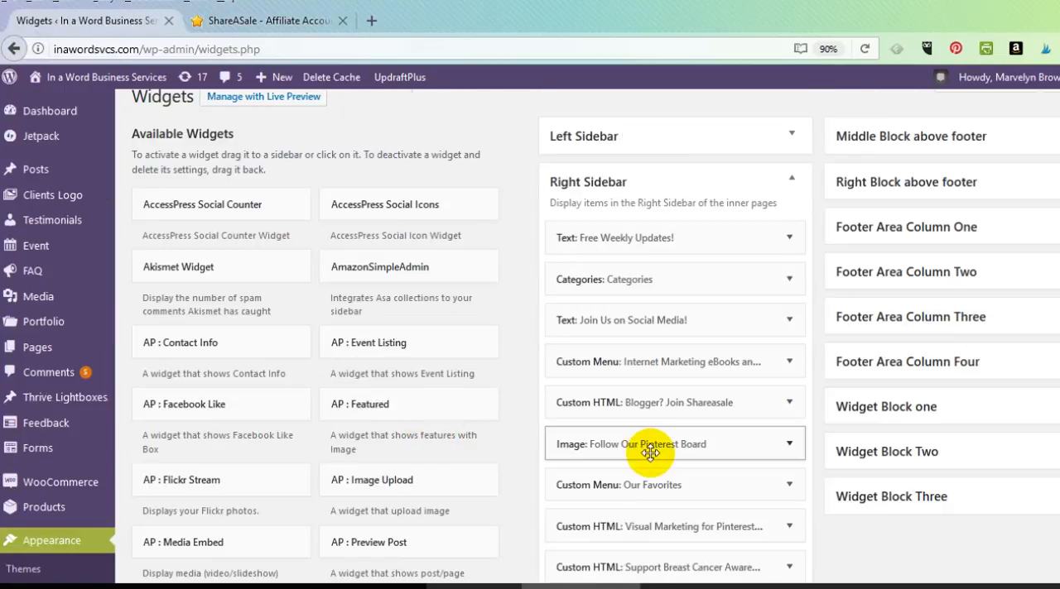
# Title the new Calendar widget "Publishing Calendar", save it and close its settings
pyautogui.scroll(-5, 654, 438)
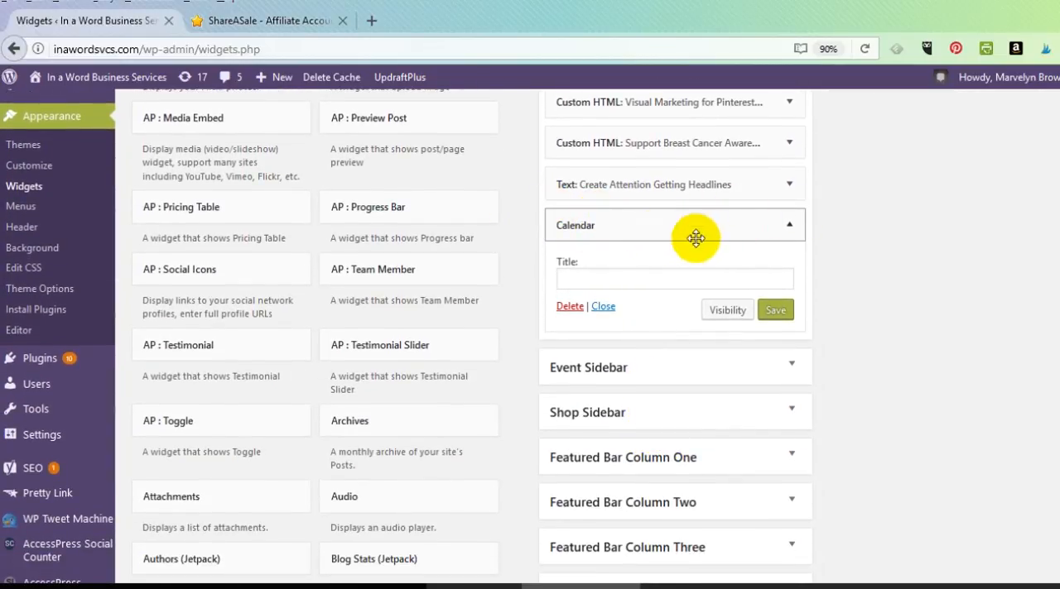
pyautogui.click(635, 277)
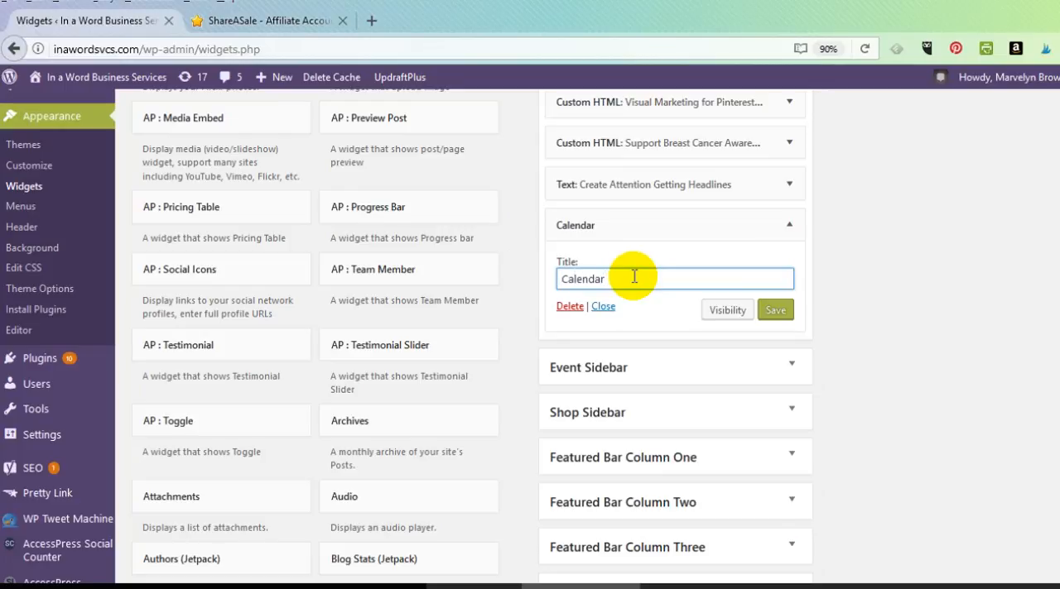
pyautogui.write('Publishing')
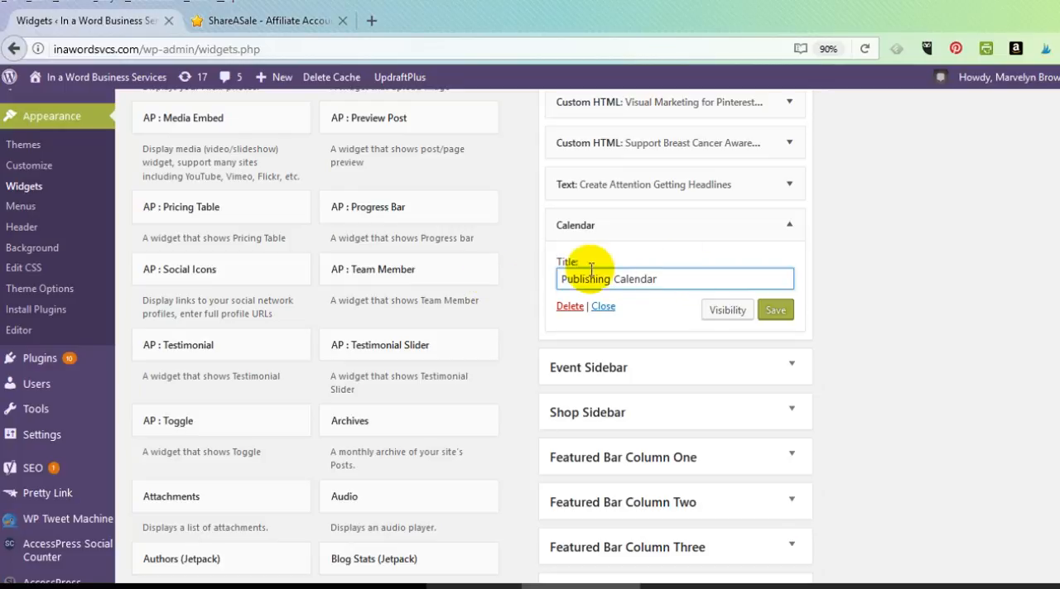
pyautogui.click(776, 311)
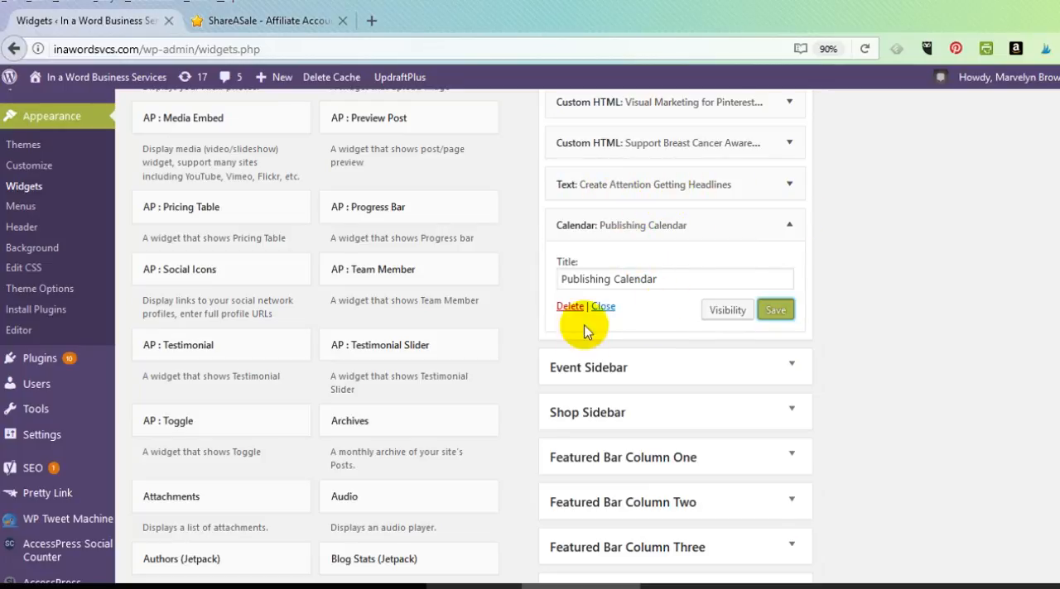
pyautogui.click(602, 307)
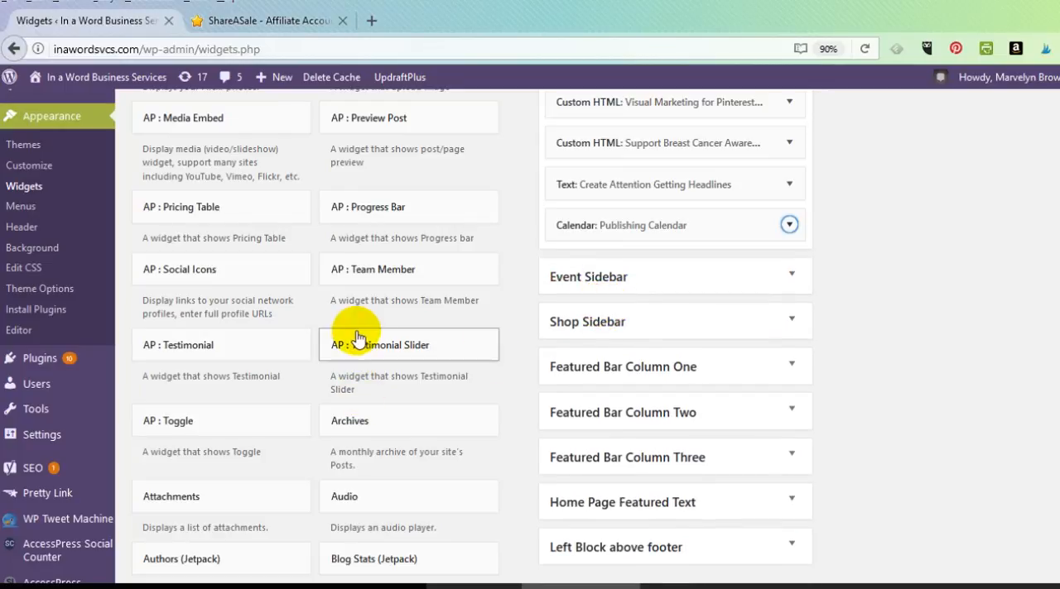
# Find the Custom HTML widget among the available widgets and add it to the Right Sidebar
pyautogui.scroll(-1, 357, 336)
pyautogui.scroll(-2, 358, 335)
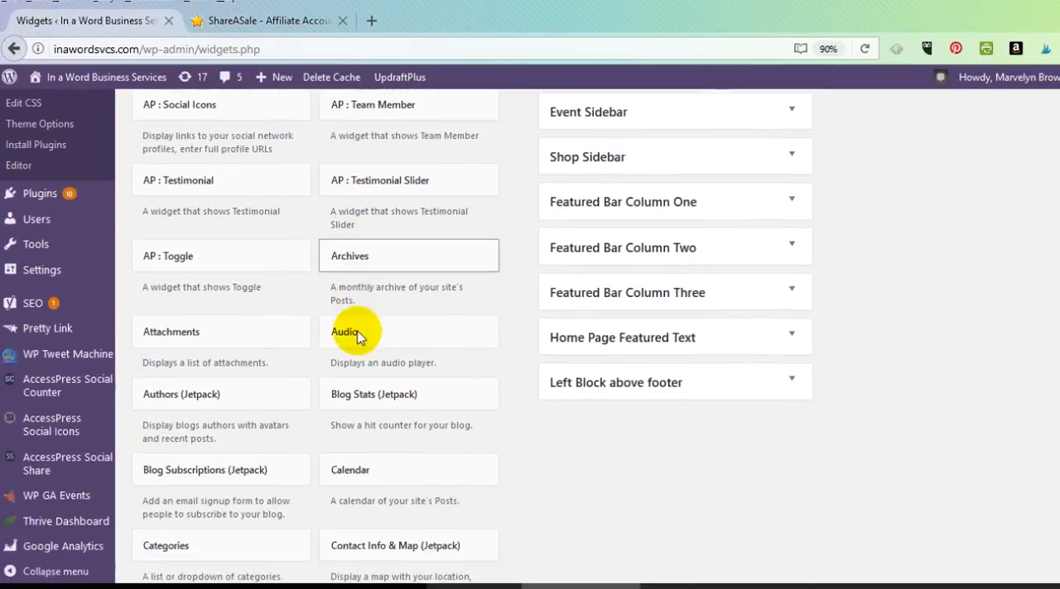
pyautogui.scroll(-2, 357, 331)
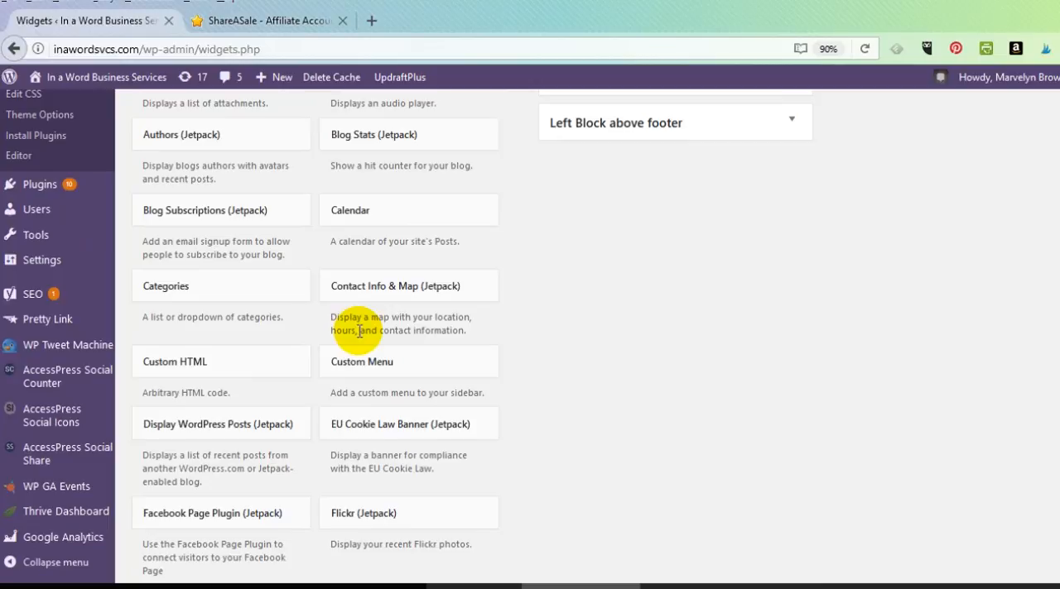
pyautogui.scroll(-2, 358, 332)
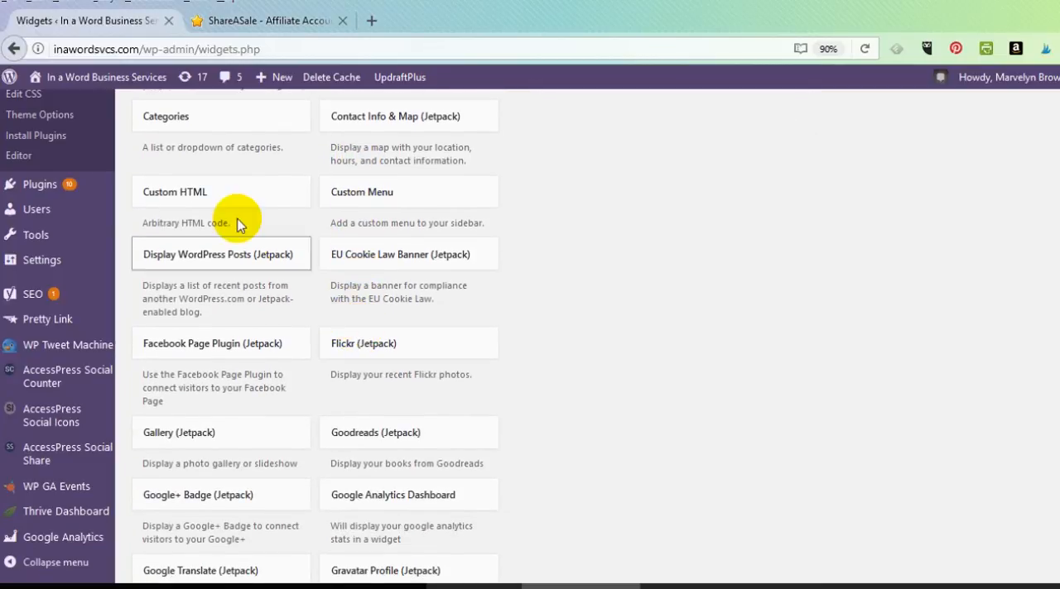
pyautogui.click(183, 192)
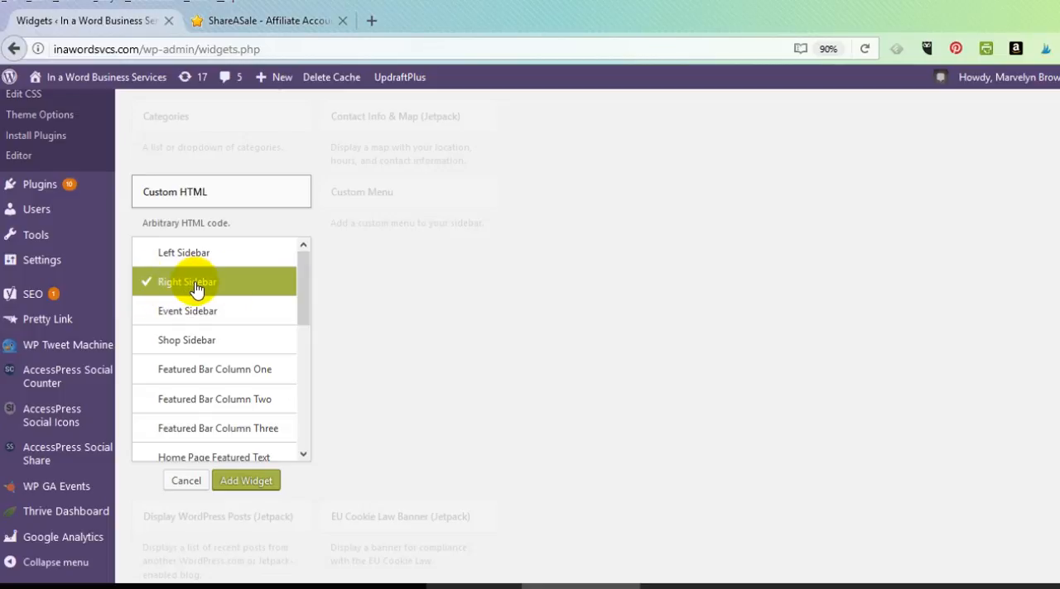
pyautogui.click(250, 483)
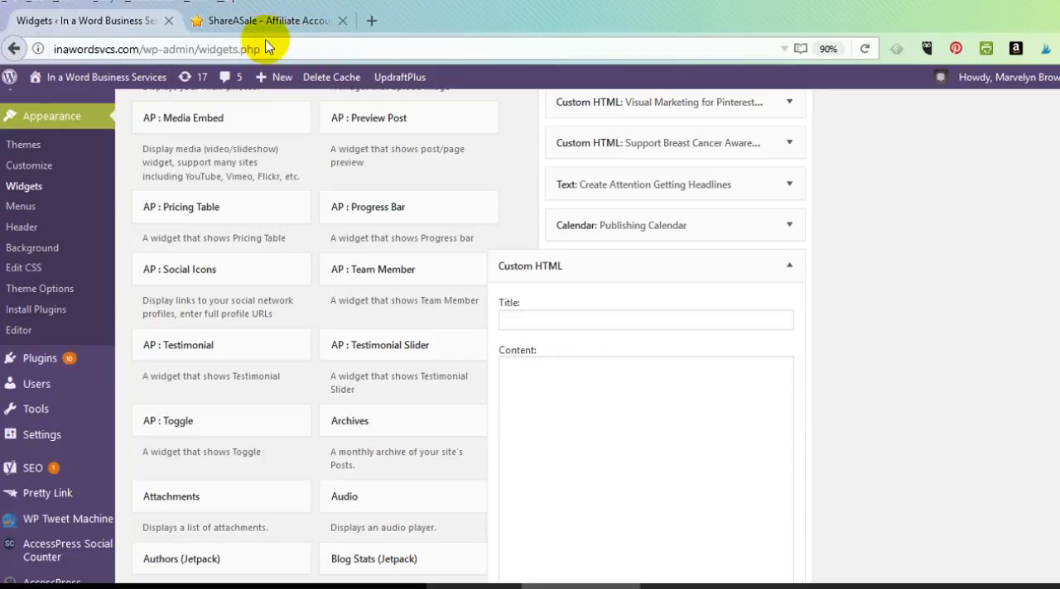
# Switch to the ShareASale page and copy the full HTML code of the Breast Cancer 120x600 banner
pyautogui.click(240, 20)
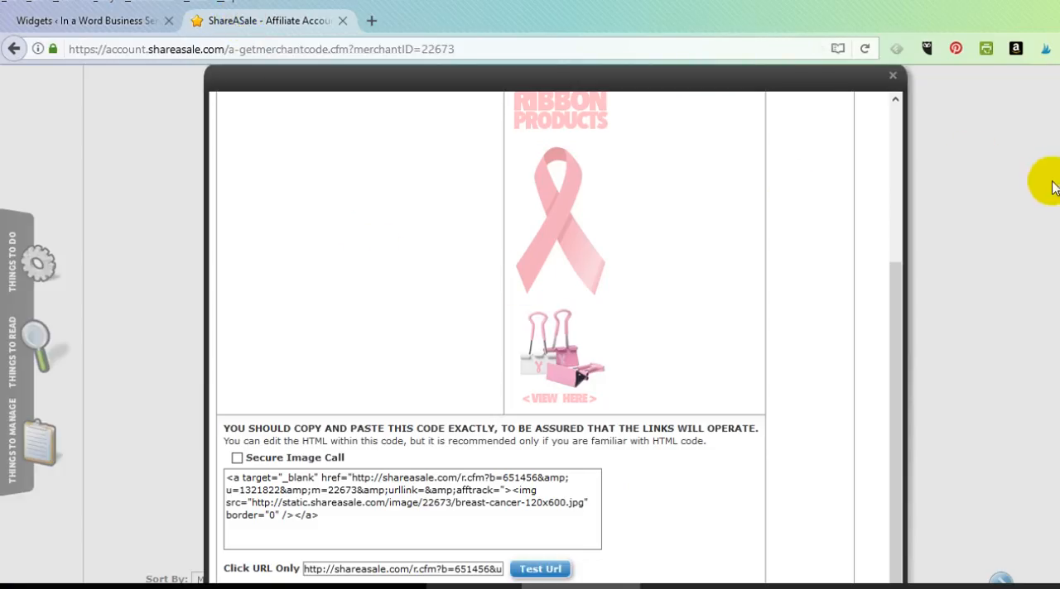
pyautogui.scroll(3, 646, 284)
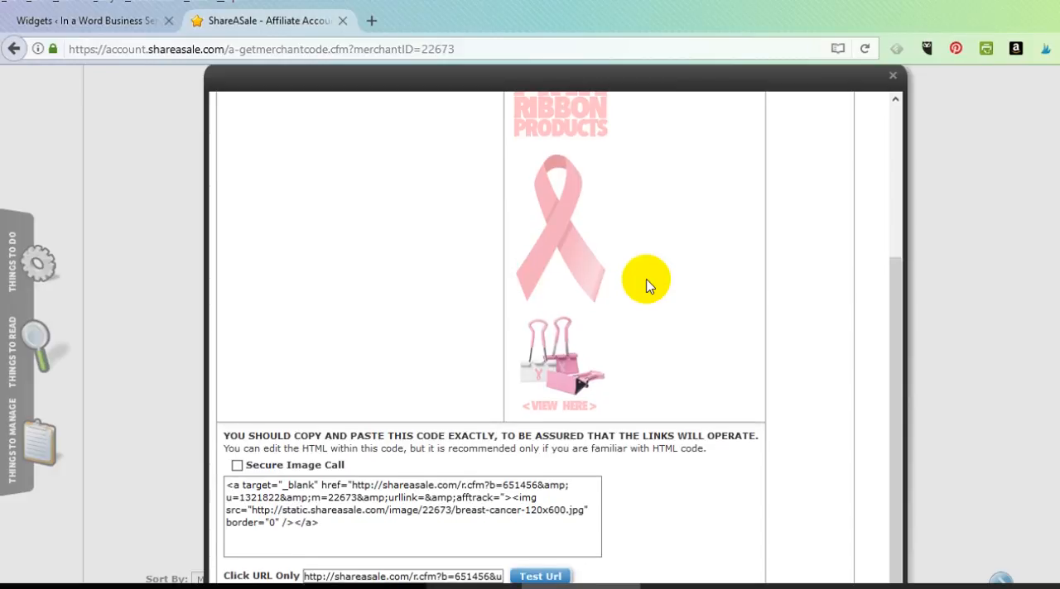
pyautogui.scroll(1, 646, 284)
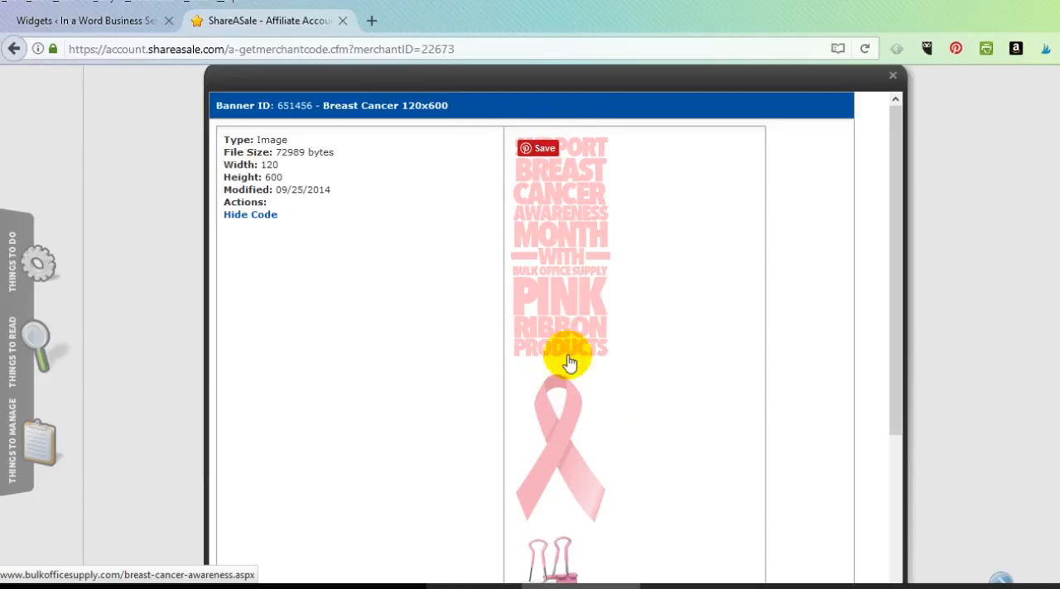
pyautogui.scroll(-3, 791, 323)
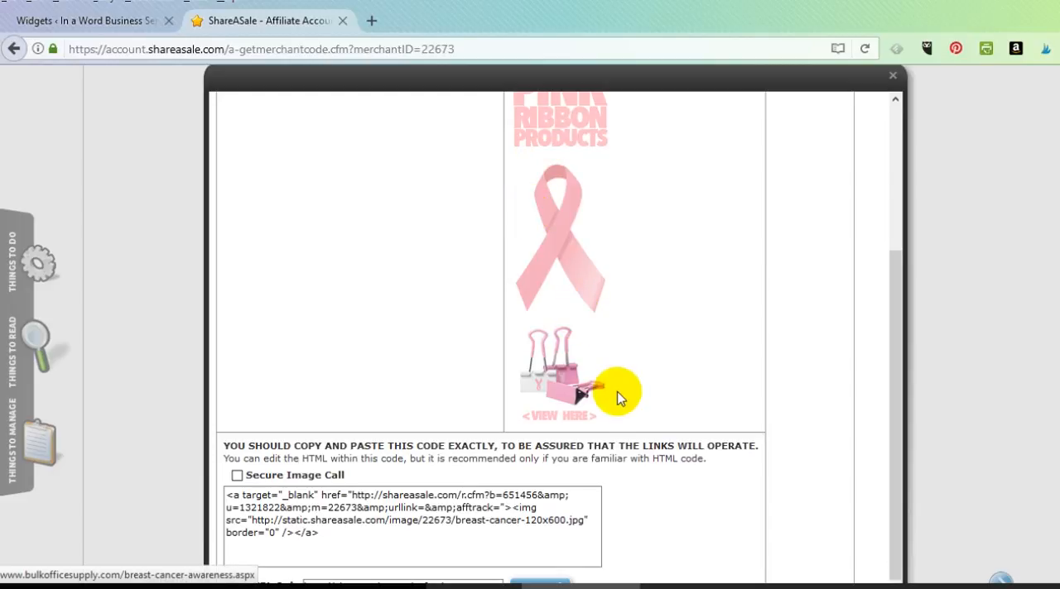
pyautogui.scroll(-1, 662, 401)
pyautogui.scroll(-2, 698, 406)
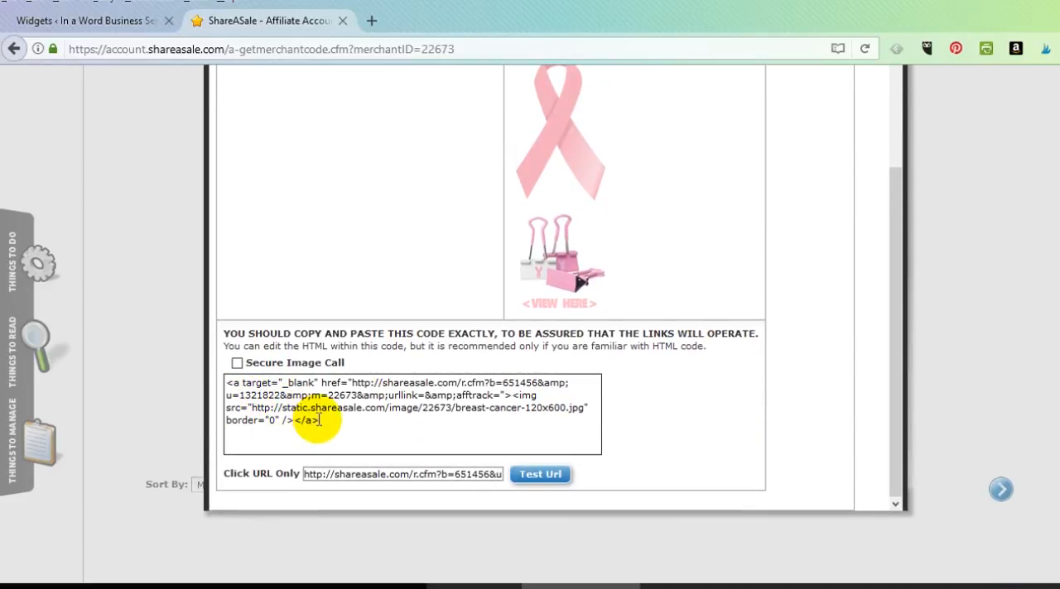
pyautogui.moveTo(323, 424); pyautogui.dragTo(222, 382)
pyautogui.hotkey('ctrl', 'c')
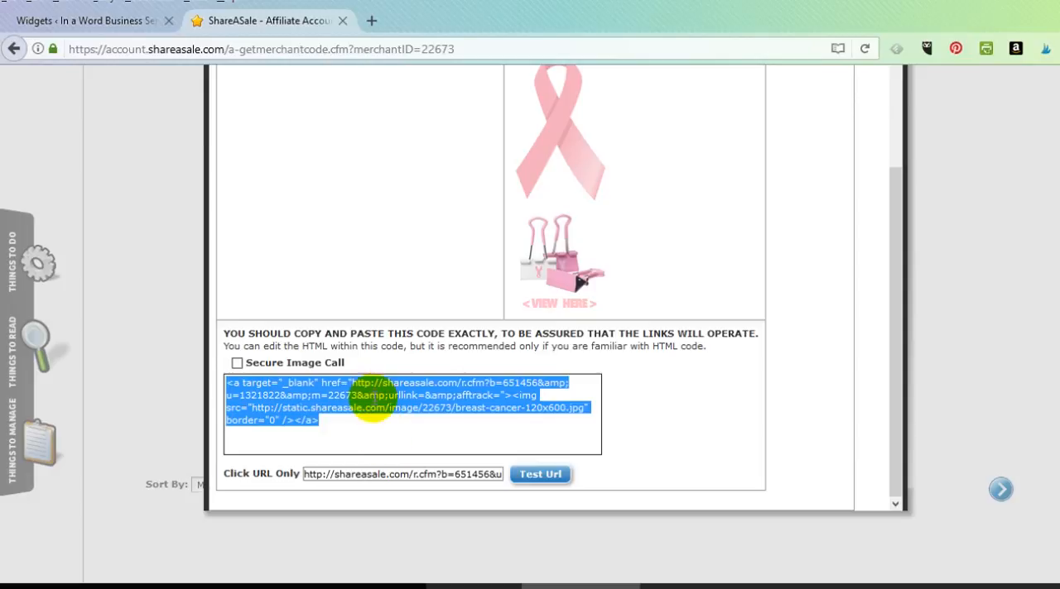
pyautogui.rightClick(373, 408)
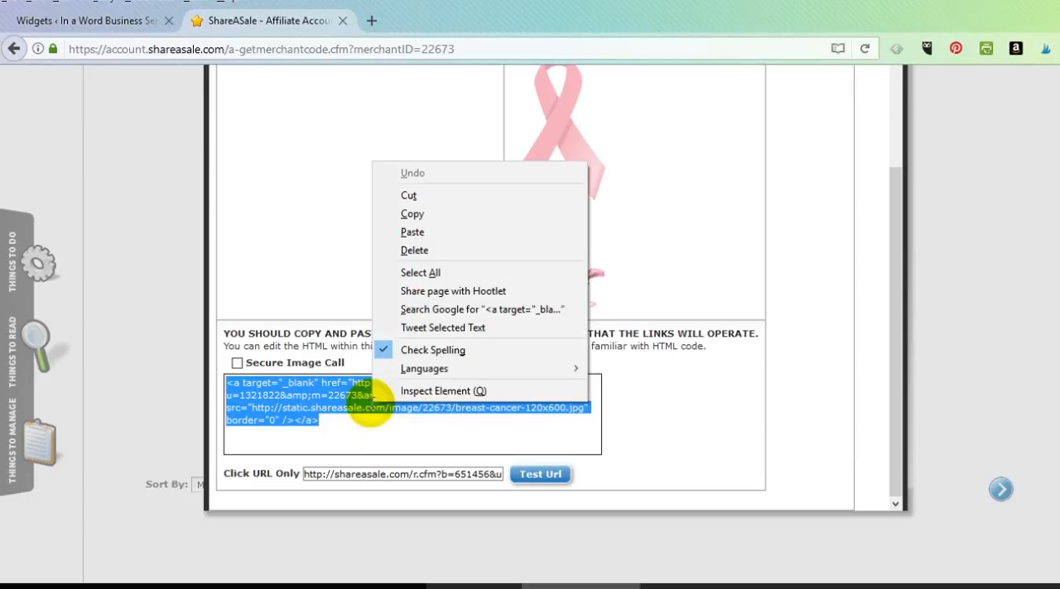
pyautogui.click(425, 213)
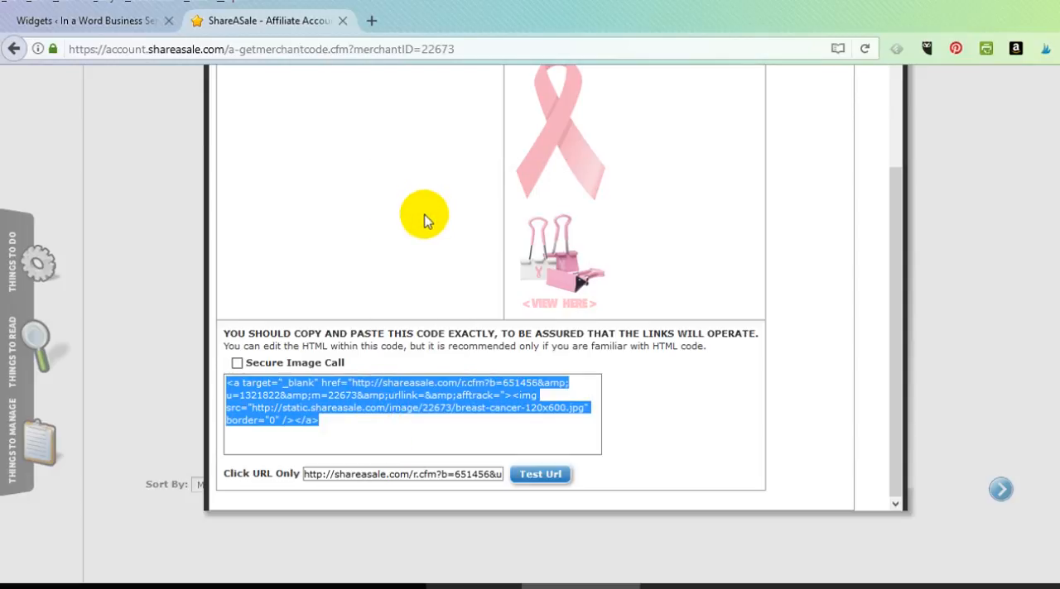
# Return to the WordPress Widgets page and paste the banner code into the new Custom HTML widget's content
pyautogui.click(61, 22)
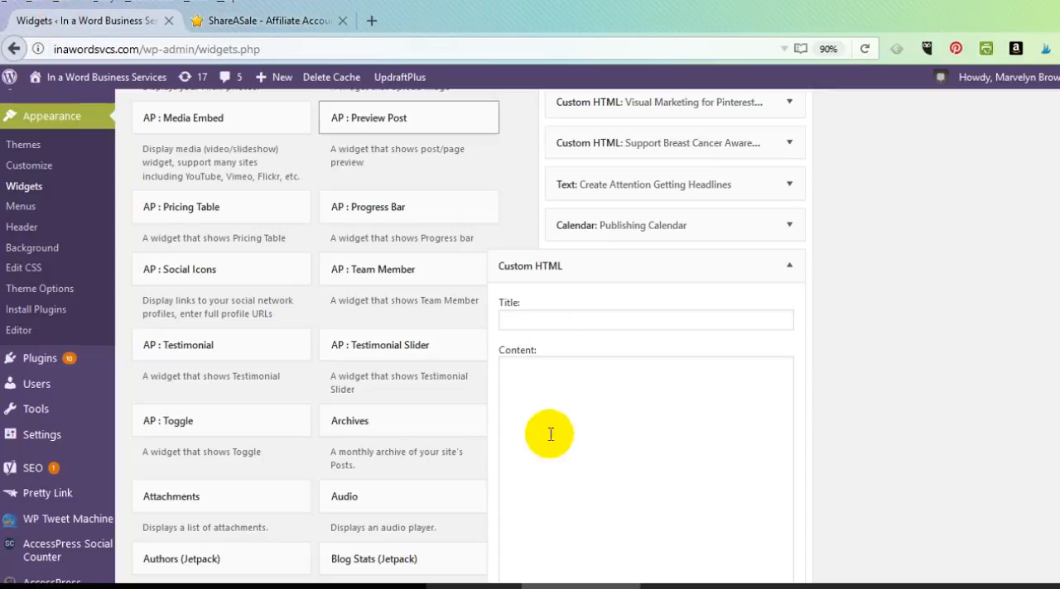
pyautogui.scroll(-1, 525, 465)
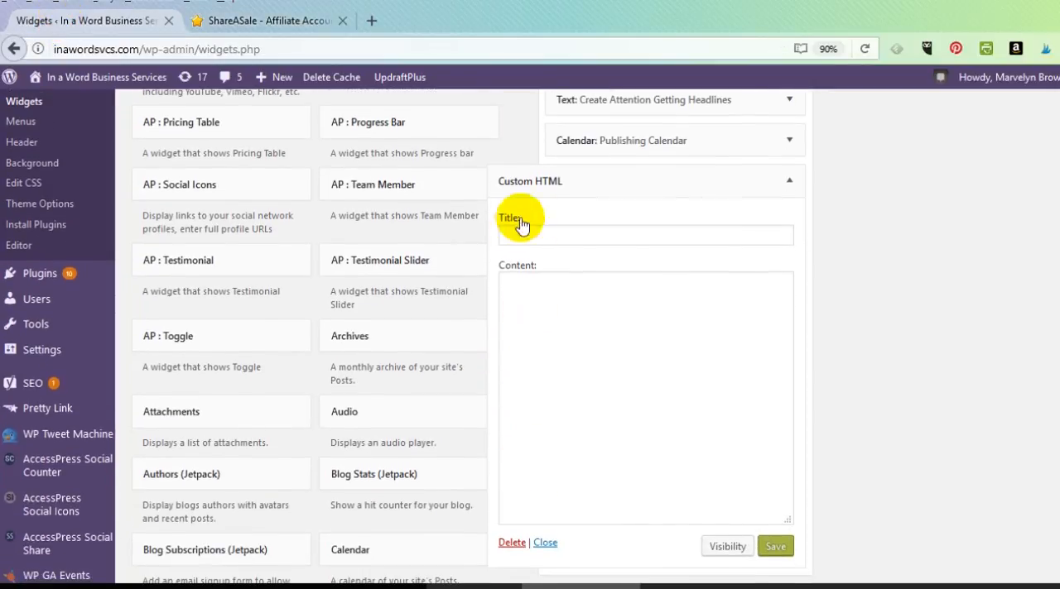
pyautogui.click(534, 291)
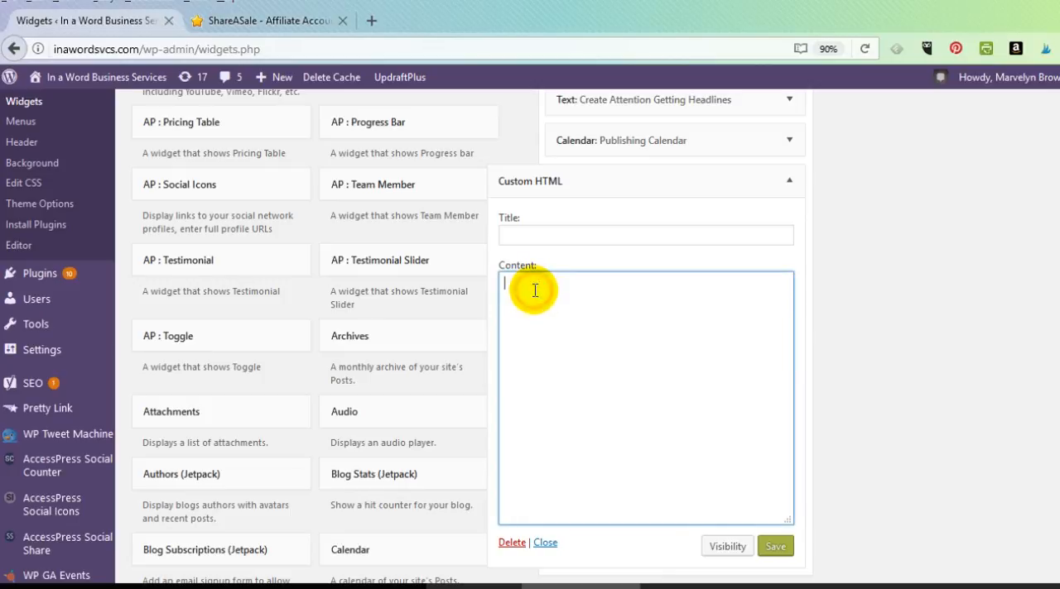
pyautogui.rightClick(605, 349)
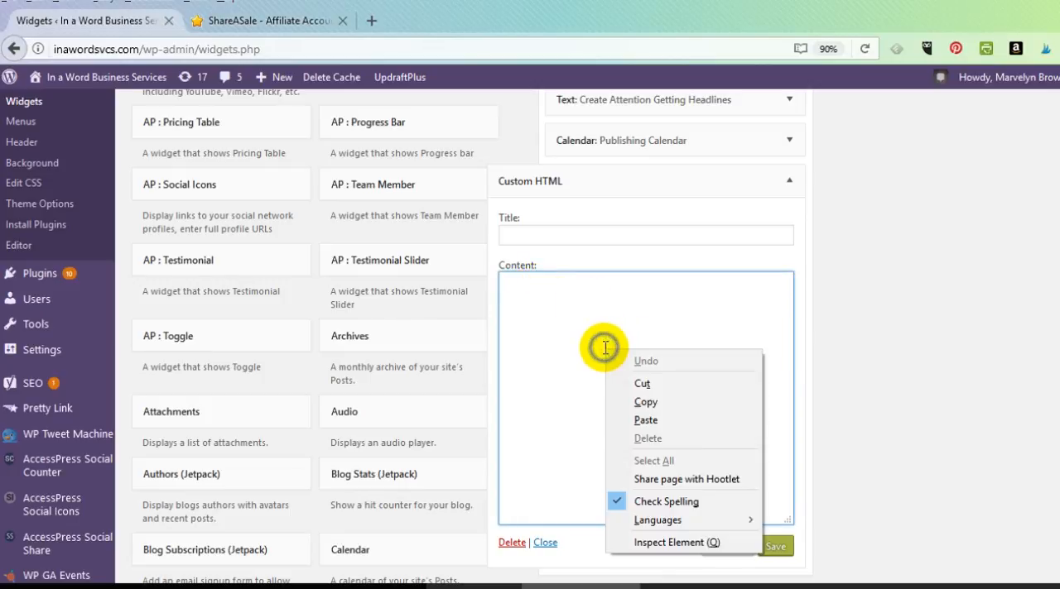
pyautogui.click(660, 421)
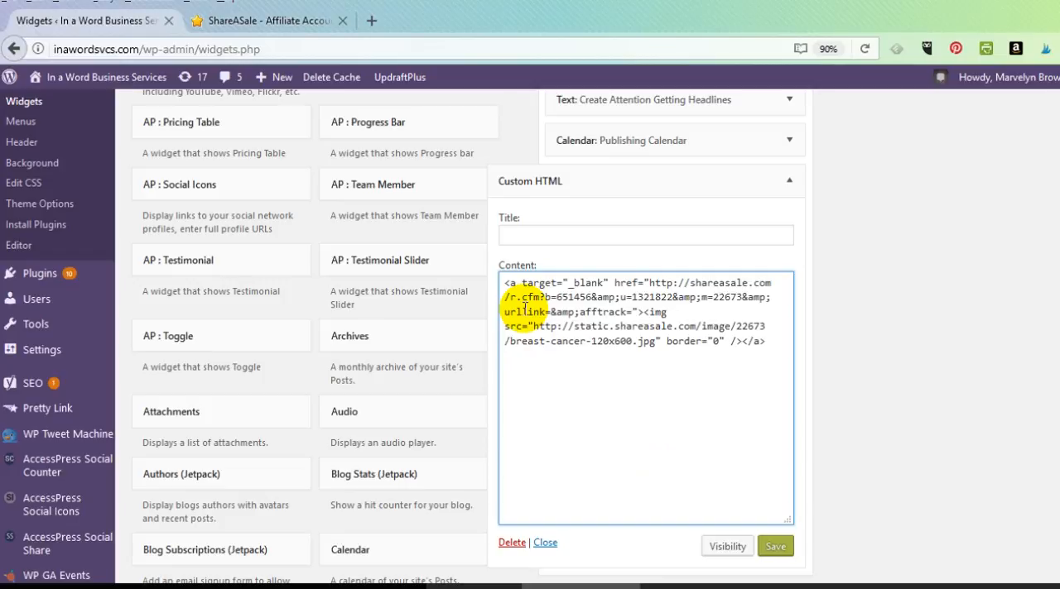
# Title the Custom HTML widget "Buy Pink Ribbon Items", save it and close its settings
pyautogui.click(535, 236)
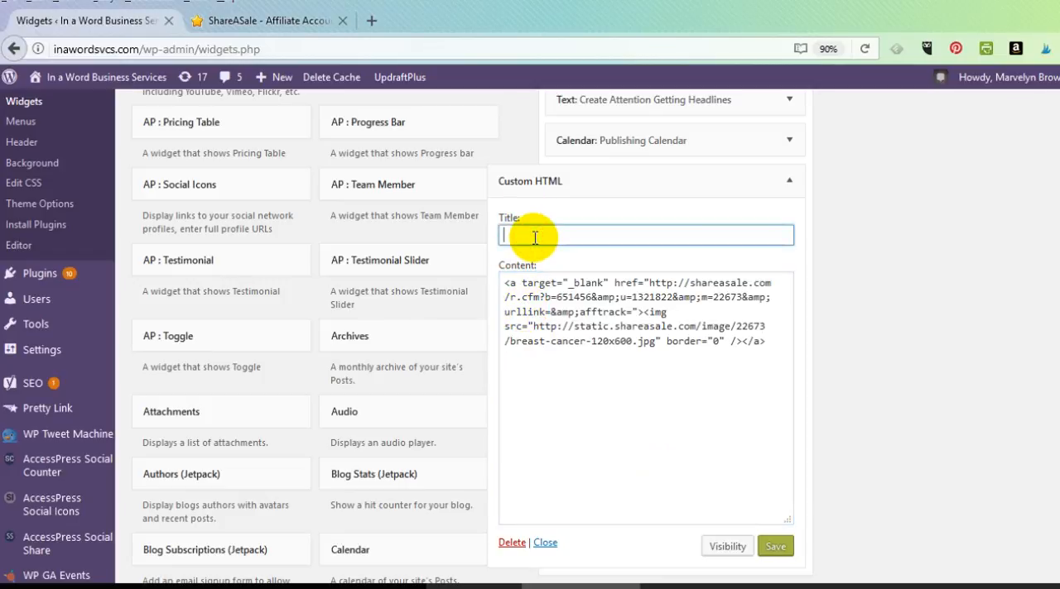
pyautogui.write('Buy Pink Ribbon Items')
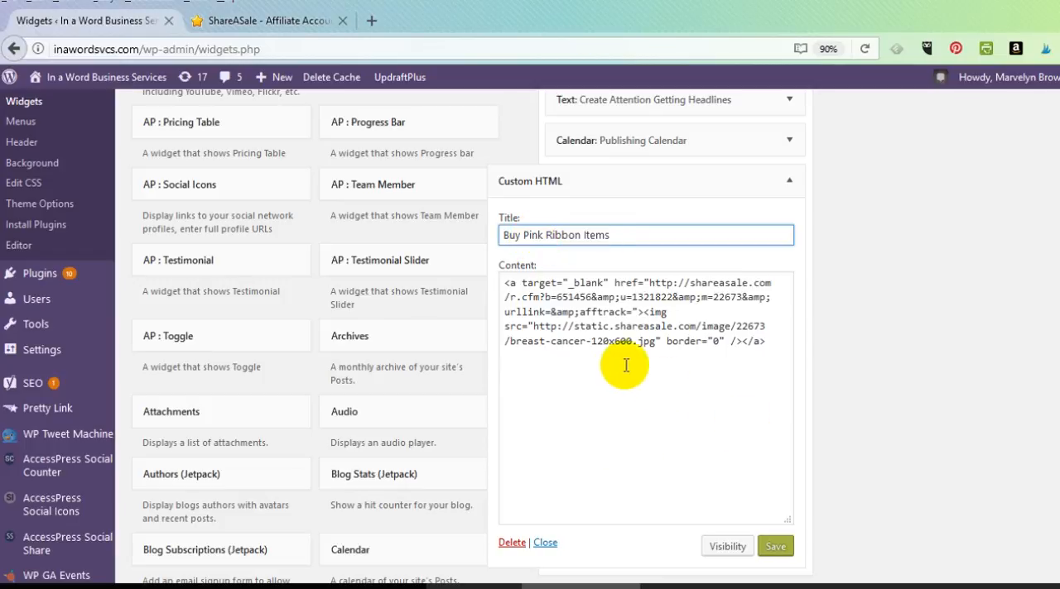
pyautogui.click(767, 548)
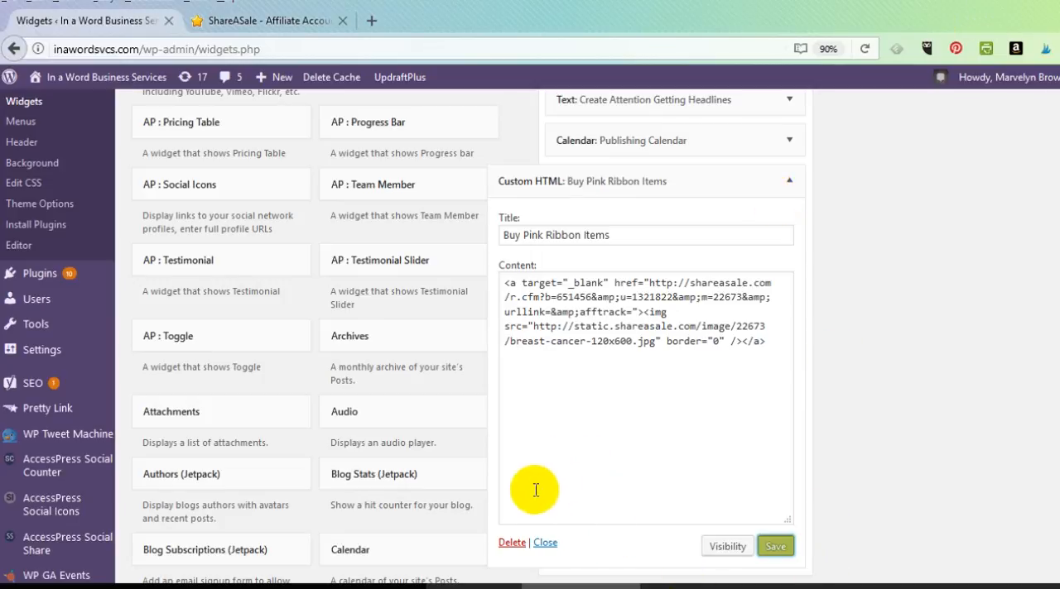
pyautogui.click(545, 544)
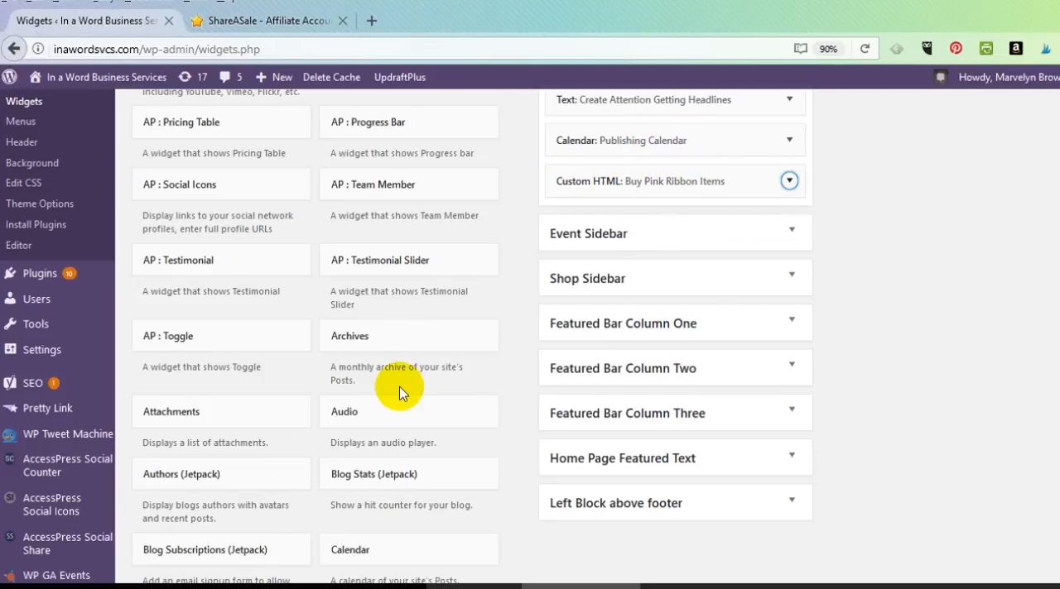
# Find the Custom Menu widget among the available widgets and add it to the Right Sidebar
pyautogui.scroll(-2, 402, 397)
pyautogui.scroll(-4, 400, 395)
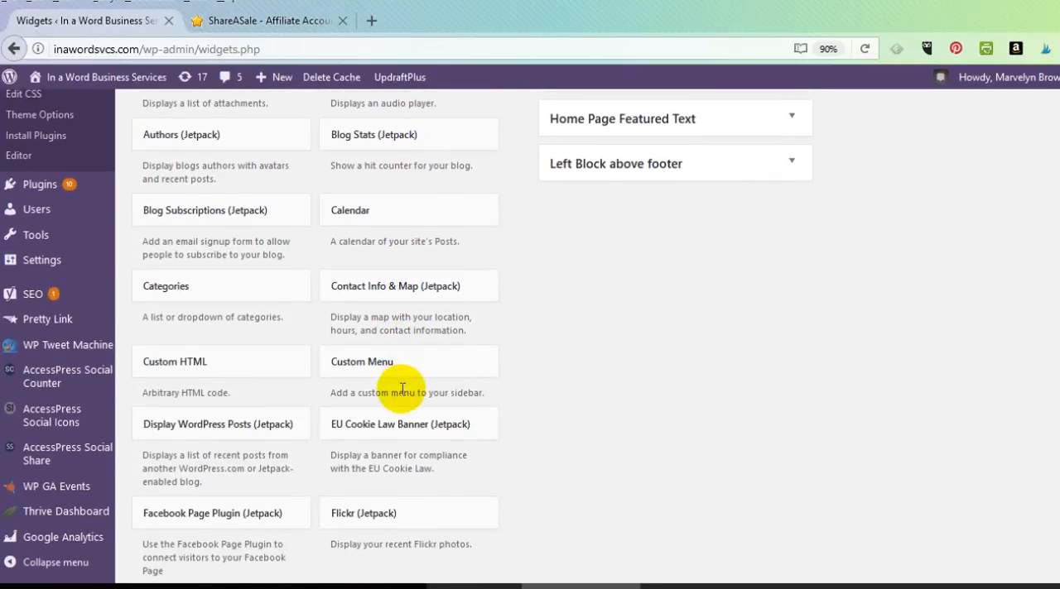
pyautogui.scroll(-2, 402, 389)
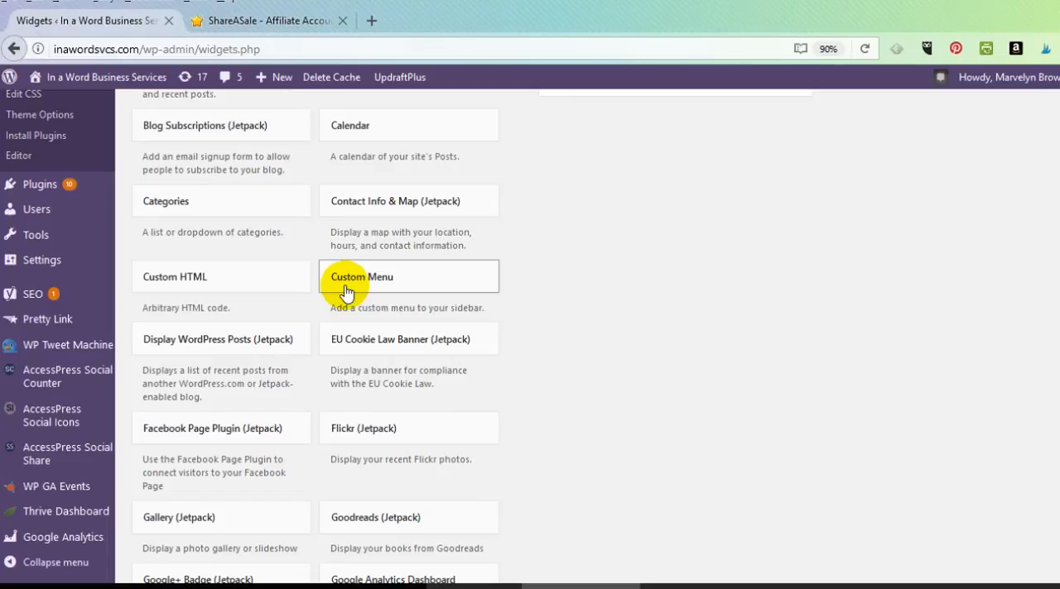
pyautogui.click(406, 279)
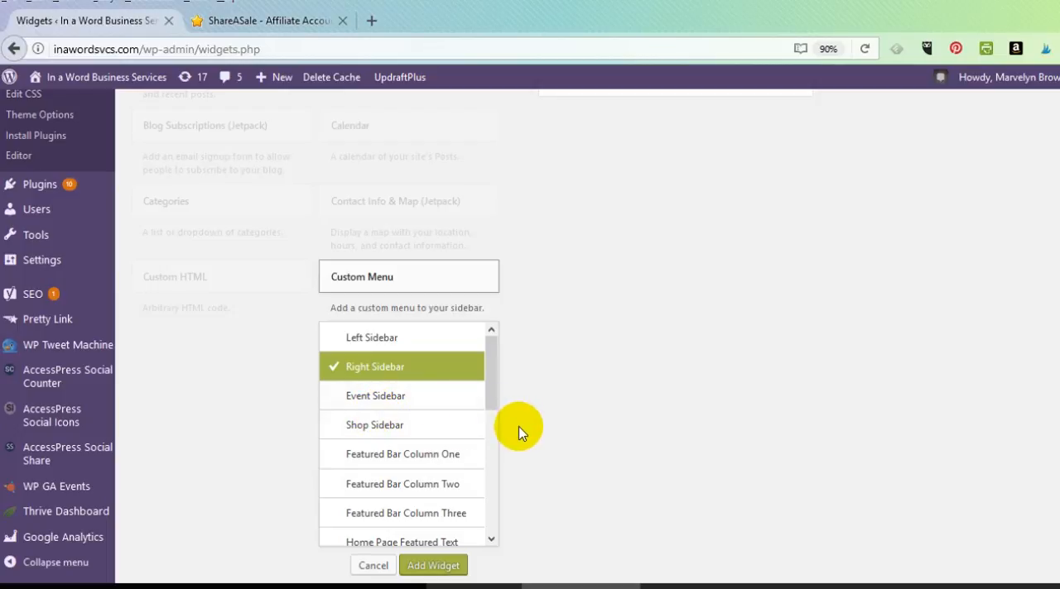
pyautogui.scroll(-2, 519, 433)
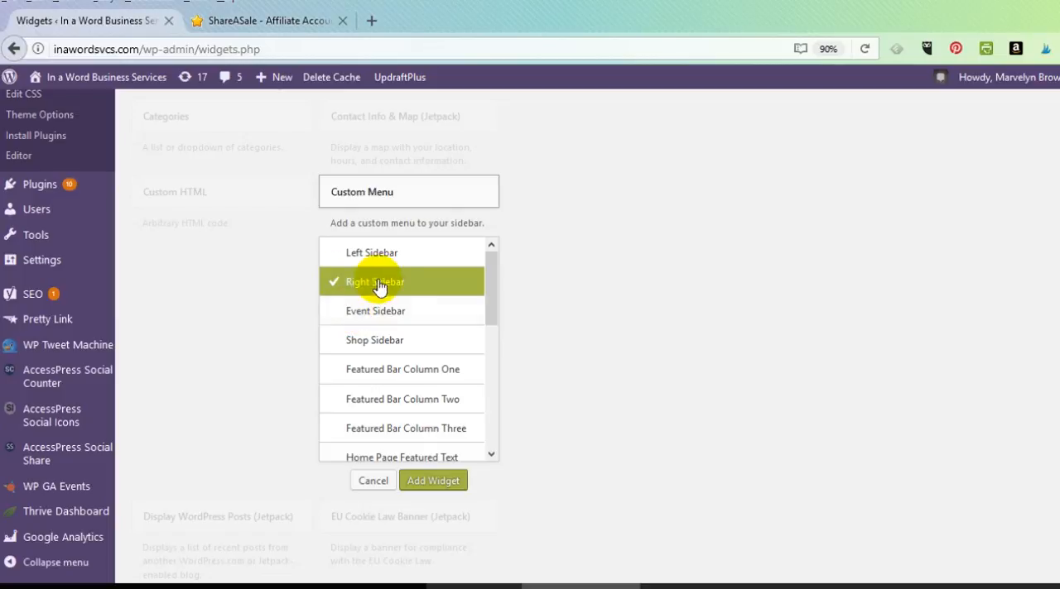
pyautogui.click(434, 482)
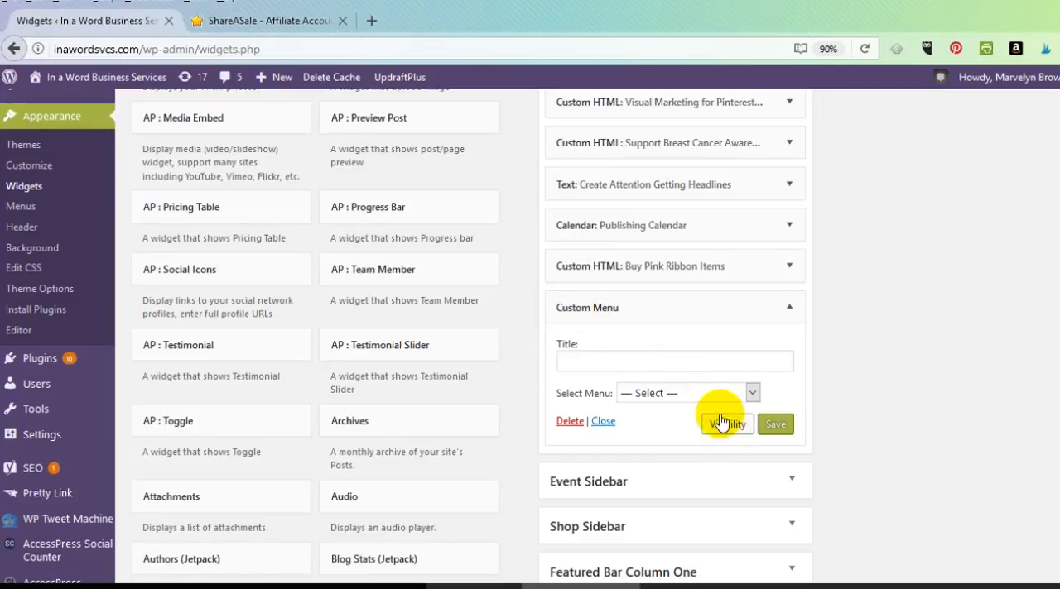
# Look through the menus offered for the Custom Menu widget and choose Courses
pyautogui.click(752, 393)
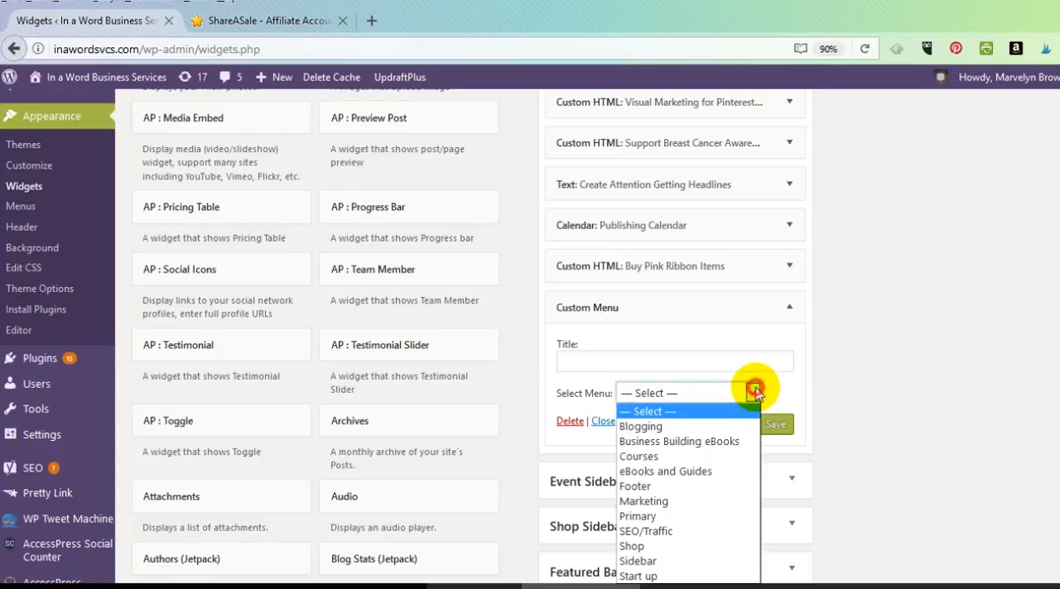
pyautogui.scroll(-3, 755, 394)
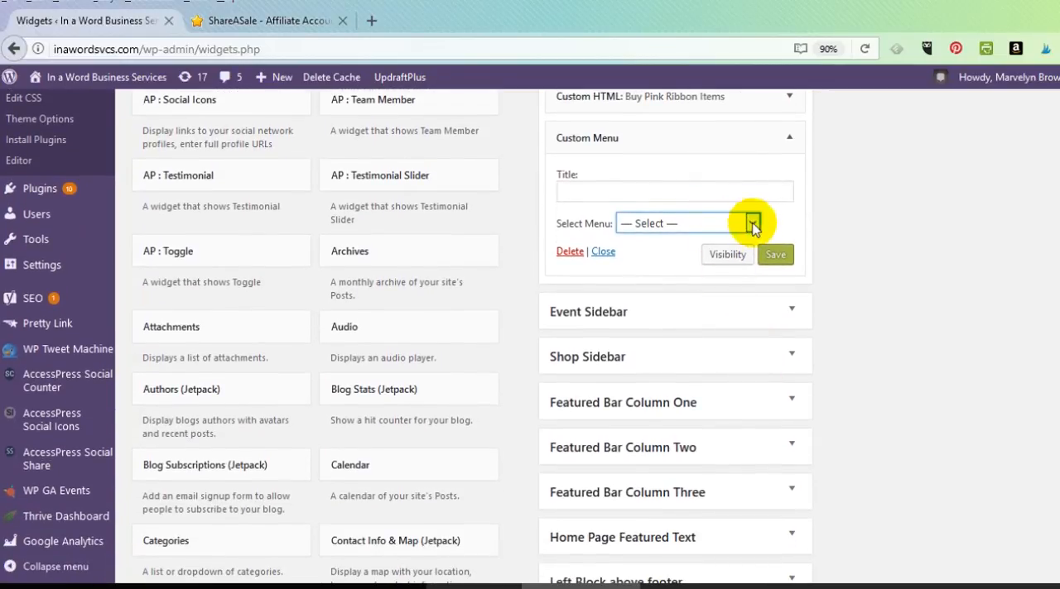
pyautogui.click(752, 225)
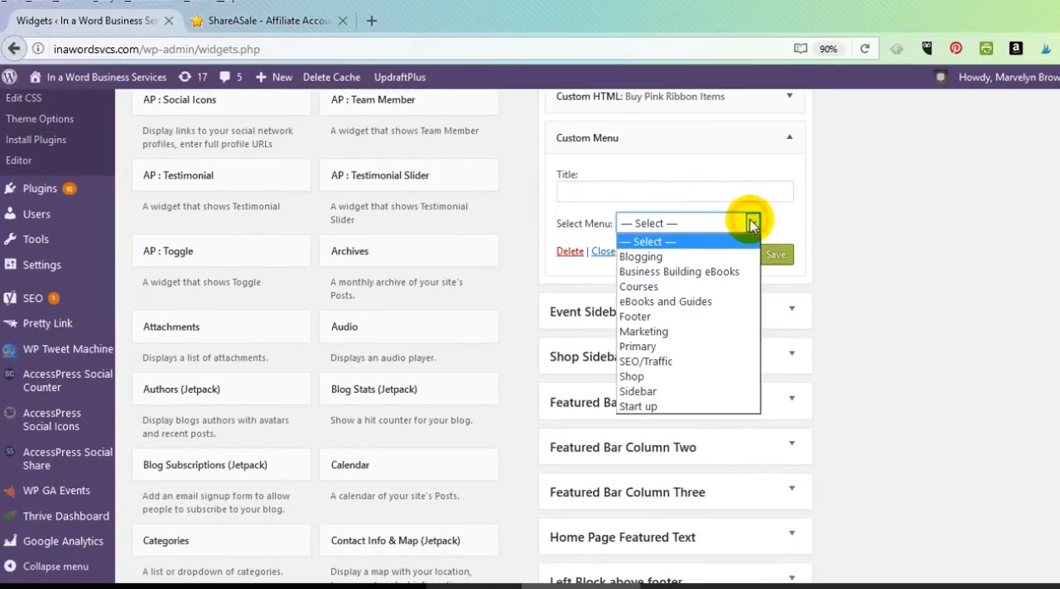
pyautogui.click(753, 223)
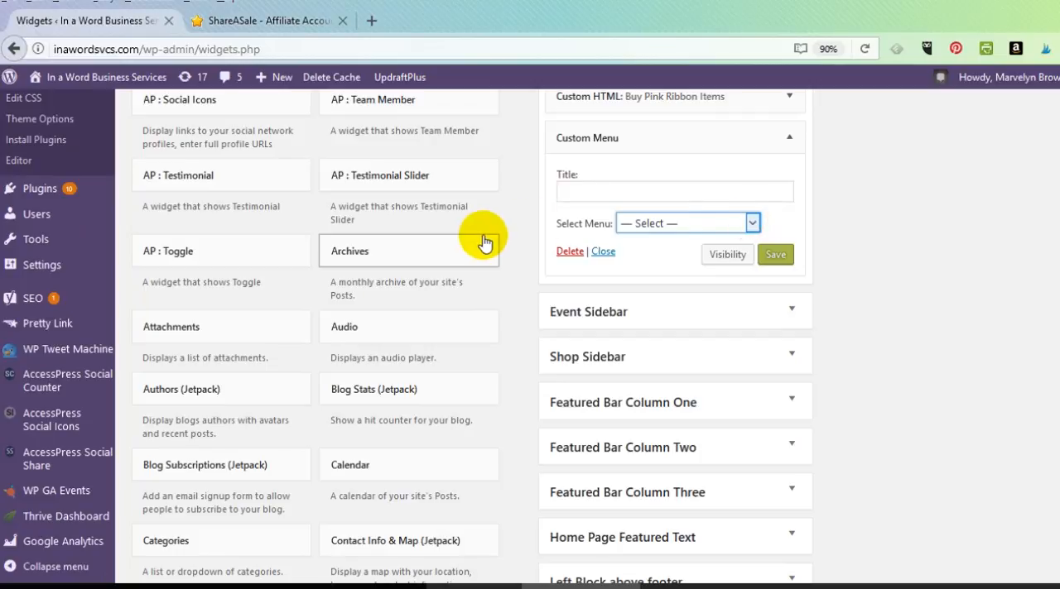
pyautogui.click(752, 224)
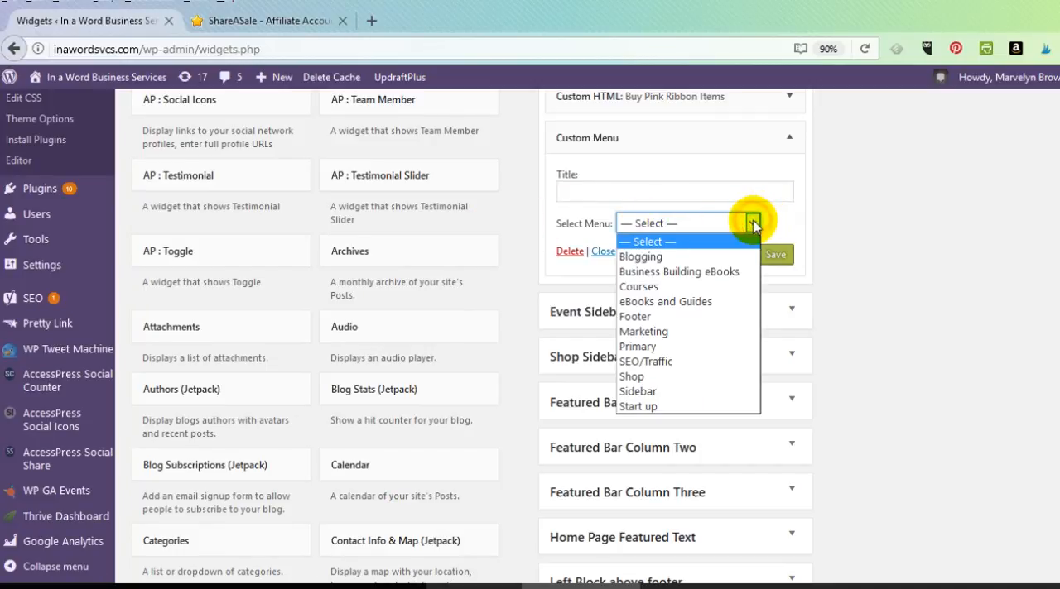
pyautogui.click(662, 286)
# Title the Custom Menu widget "Learn Marketing" and save it
pyautogui.click(591, 196)
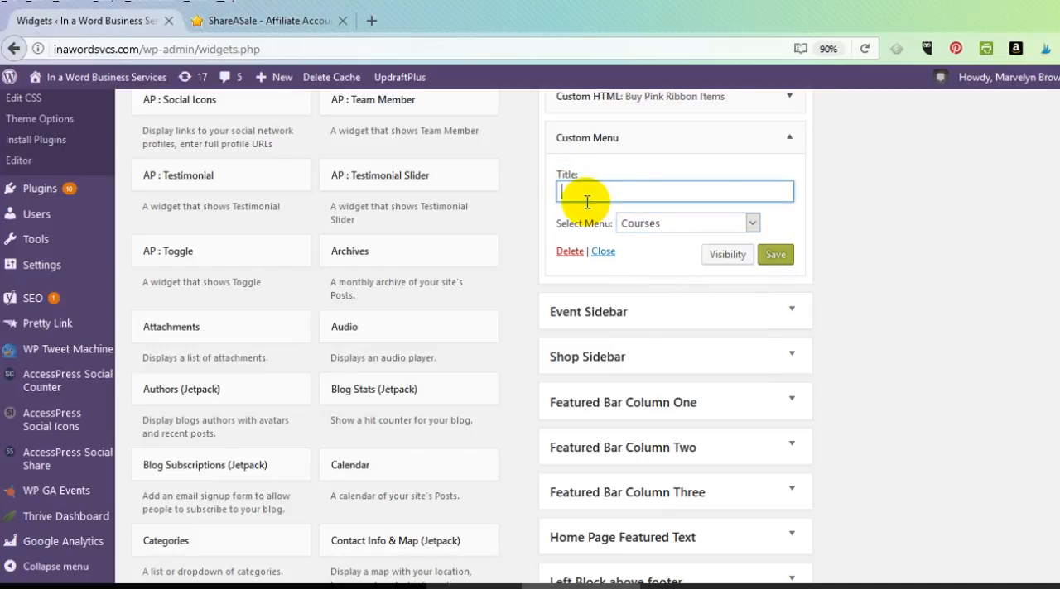
pyautogui.write('Lea')
pyautogui.write('rn Inte')
pyautogui.press('BackSpace')
pyautogui.press('BackSpace')
pyautogui.press('BackSpace')
pyautogui.write('Marketing')
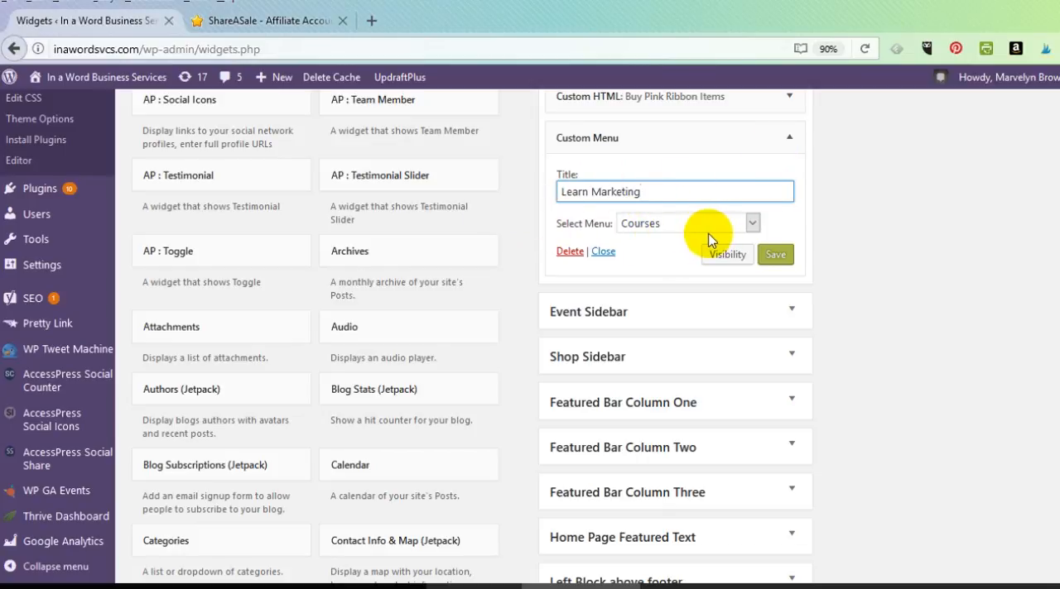
pyautogui.click(775, 258)
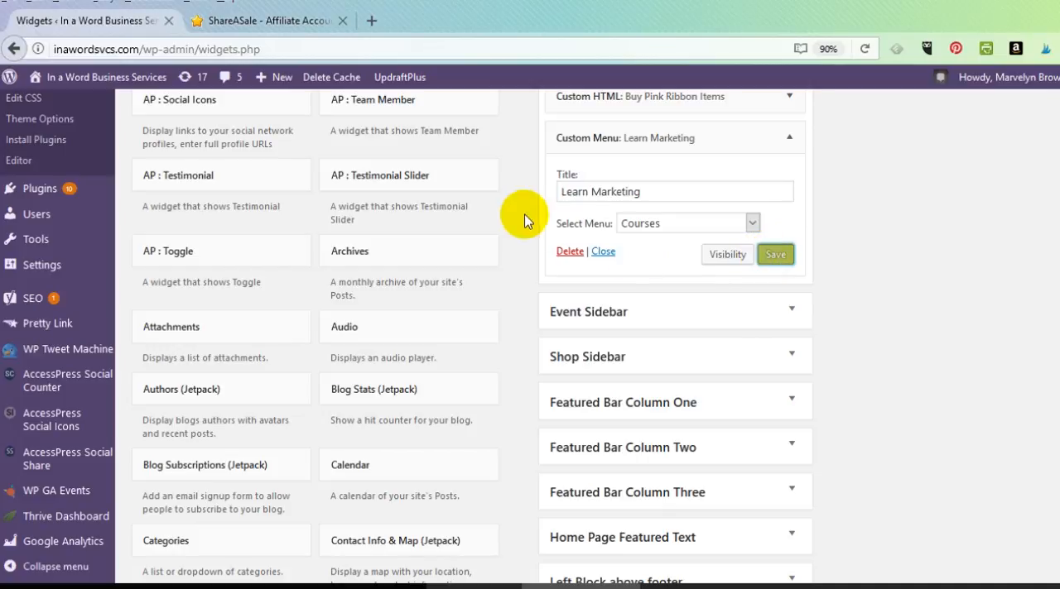
# Collapse the settings of the Learn Marketing Custom Menu widget in the Right Sidebar
pyautogui.click(601, 252)
pyautogui.scroll(2, 712, 300)
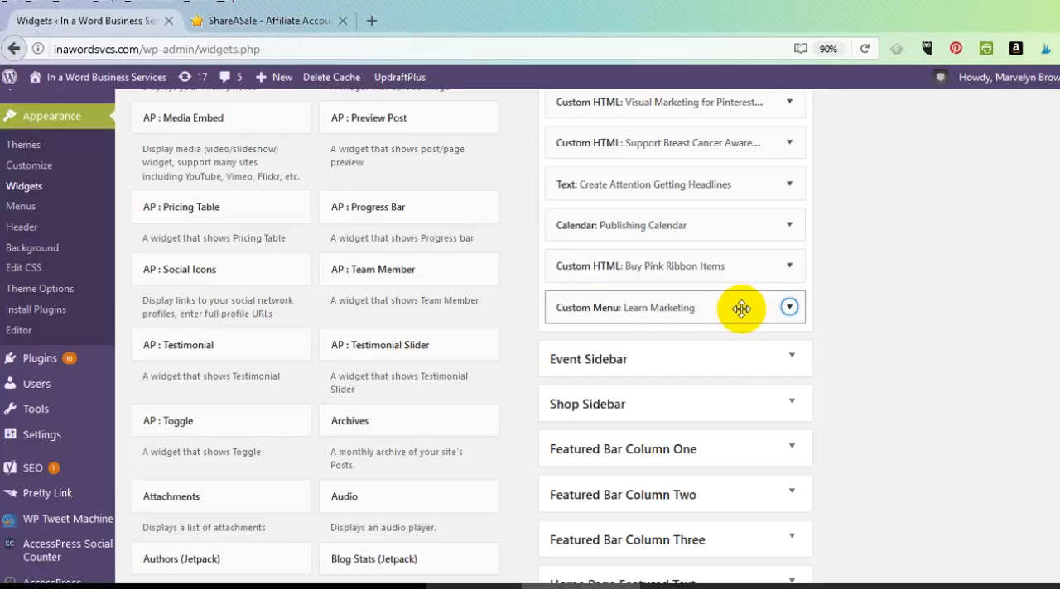
# Open inawordsvcs.com in a new browser tab, dismiss the sign-up pop-up and go to the Blog page
pyautogui.click(372, 25)
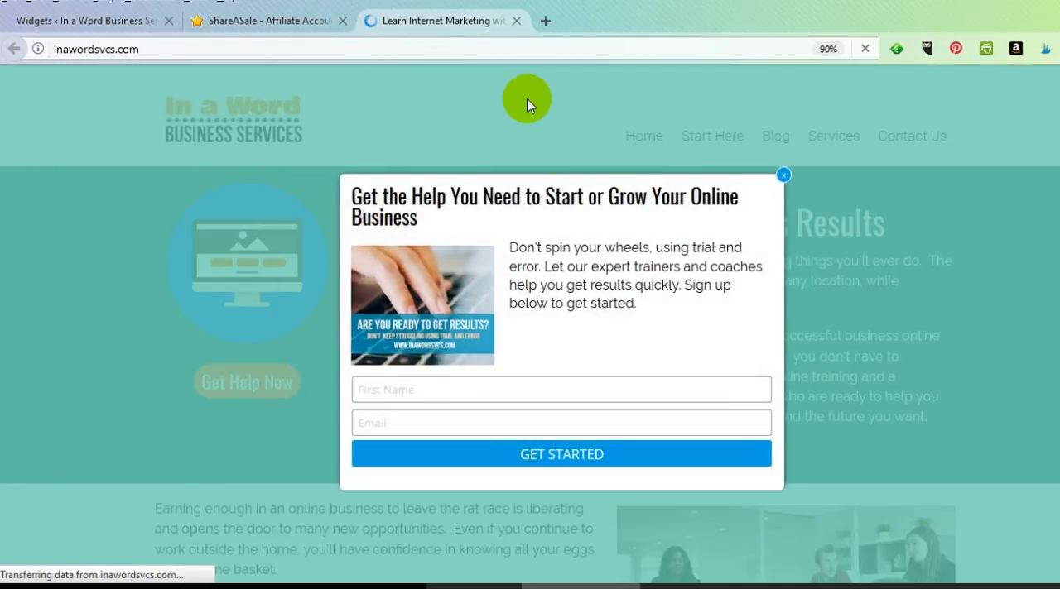
pyautogui.click(782, 174)
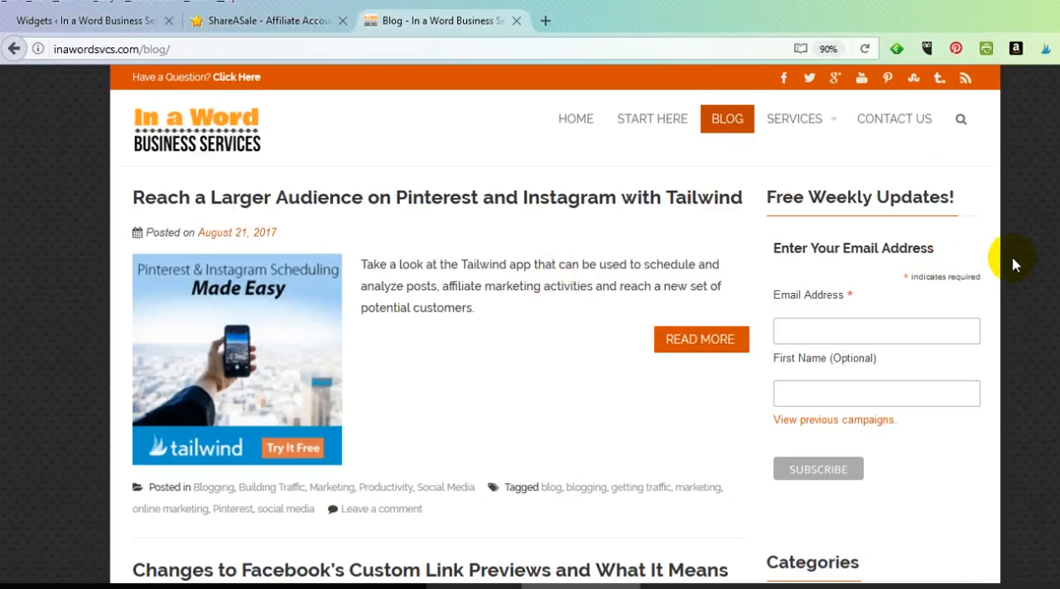
# Look down the blog page's sidebar to check the Publishing Calendar, Buy Pink Ribbon Items and Learn Marketing widgets
pyautogui.scroll(-8, 1015, 263)
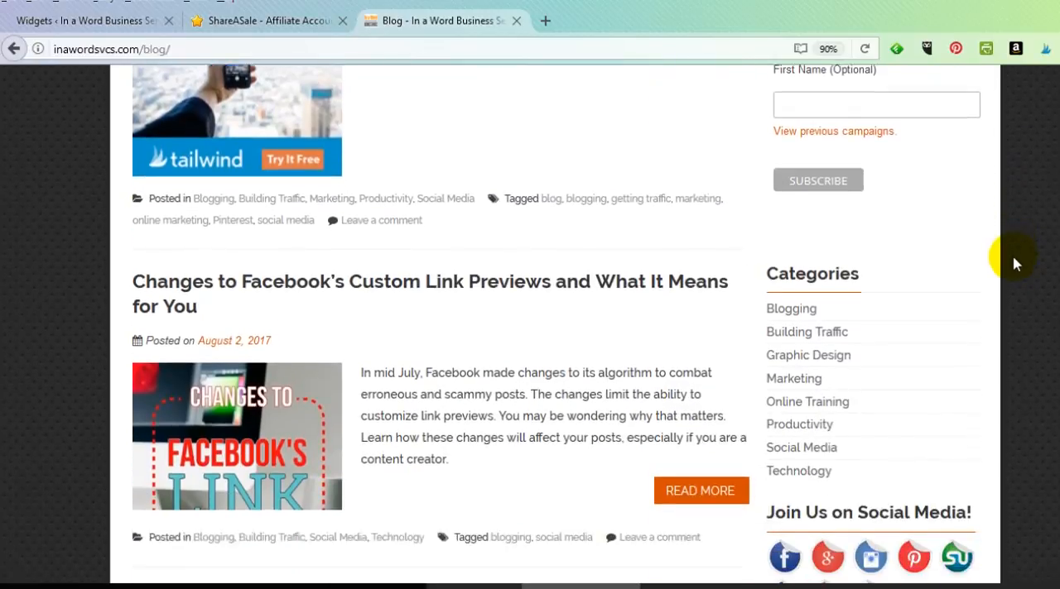
pyautogui.scroll(-9, 1015, 263)
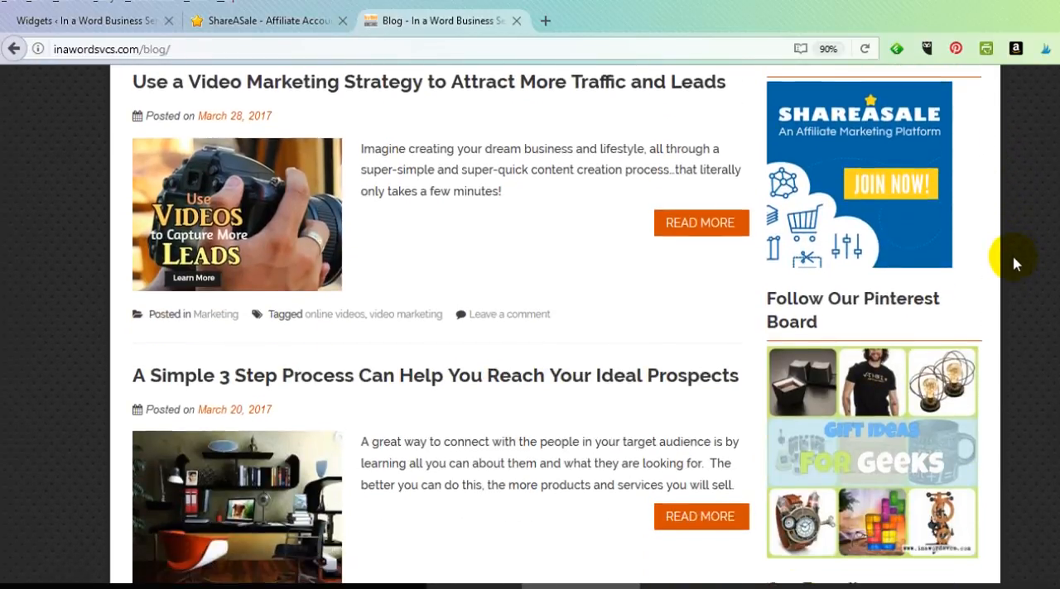
pyautogui.scroll(-7, 1015, 263)
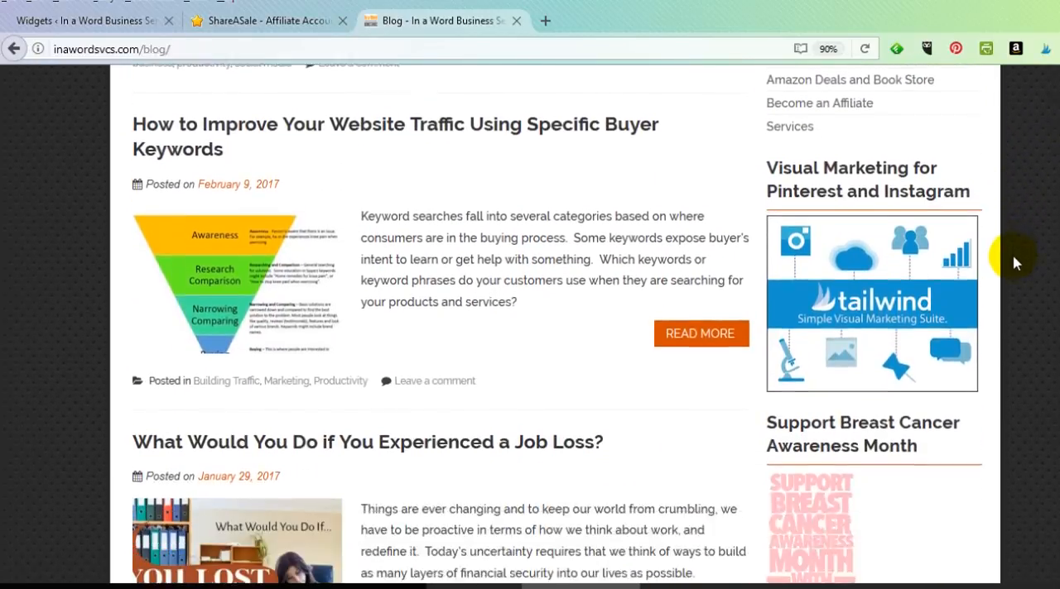
pyautogui.scroll(-6, 1015, 263)
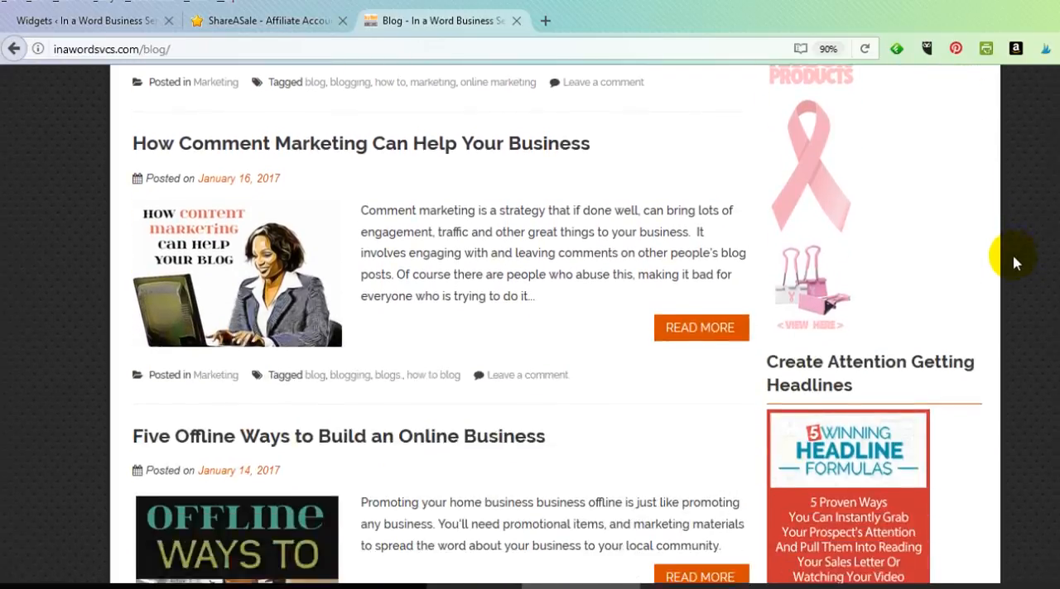
pyautogui.scroll(-1, 1015, 263)
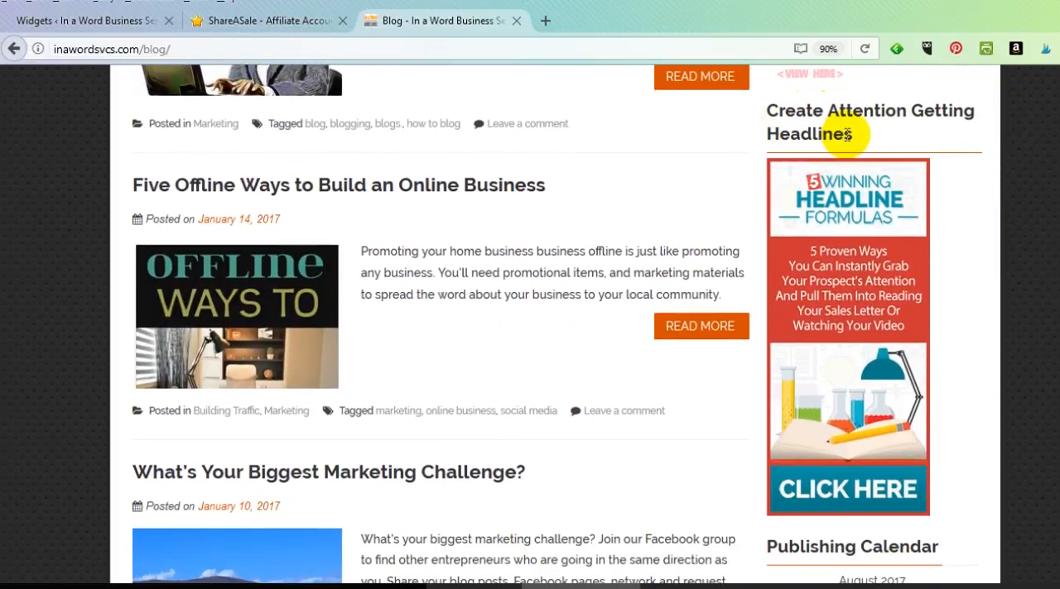
pyautogui.scroll(-4, 1025, 380)
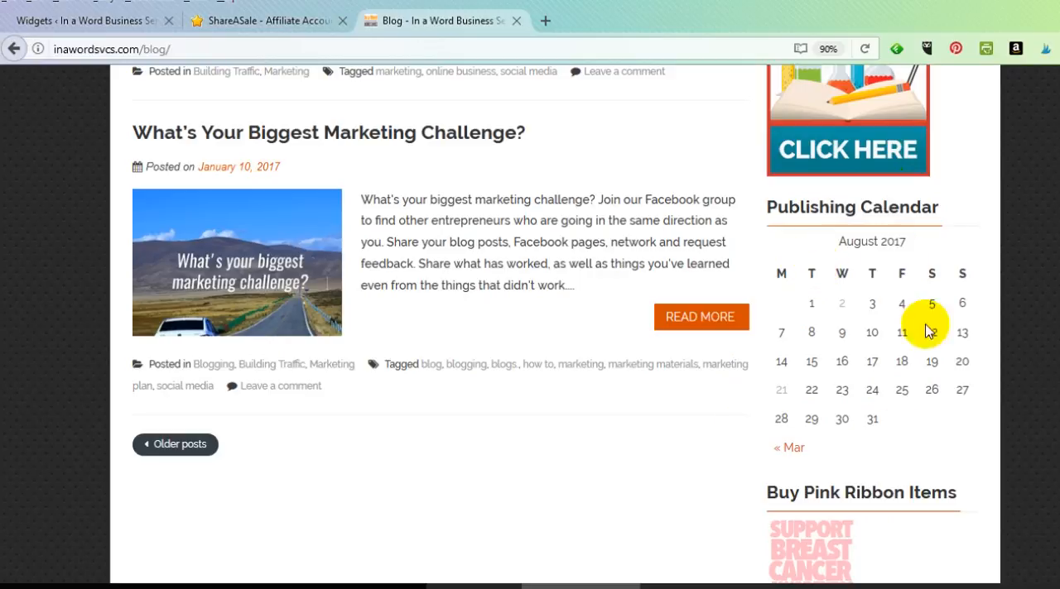
pyautogui.scroll(-4, 932, 356)
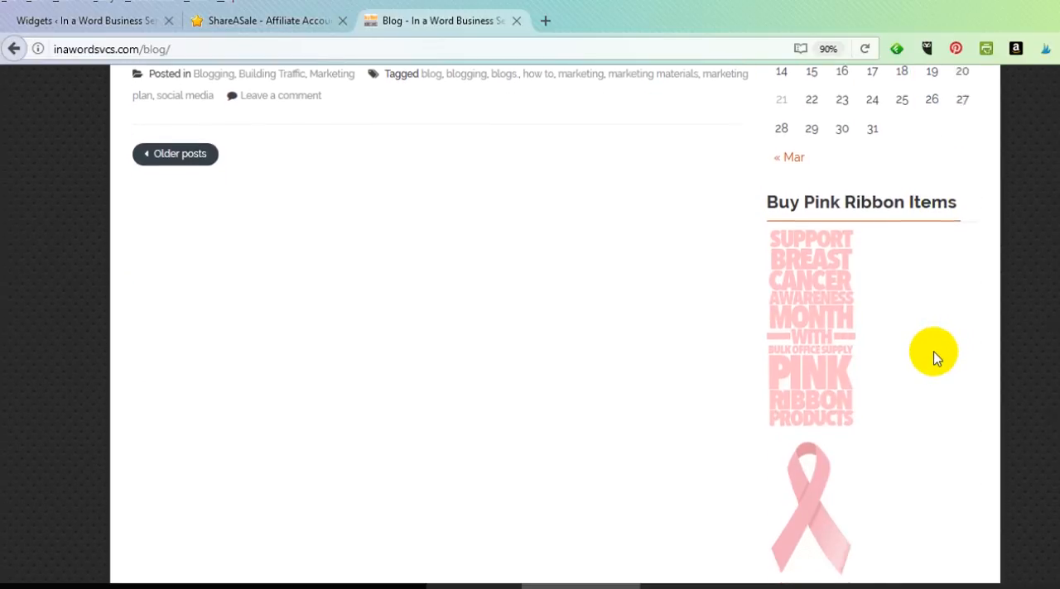
pyautogui.moveTo(793, 203)
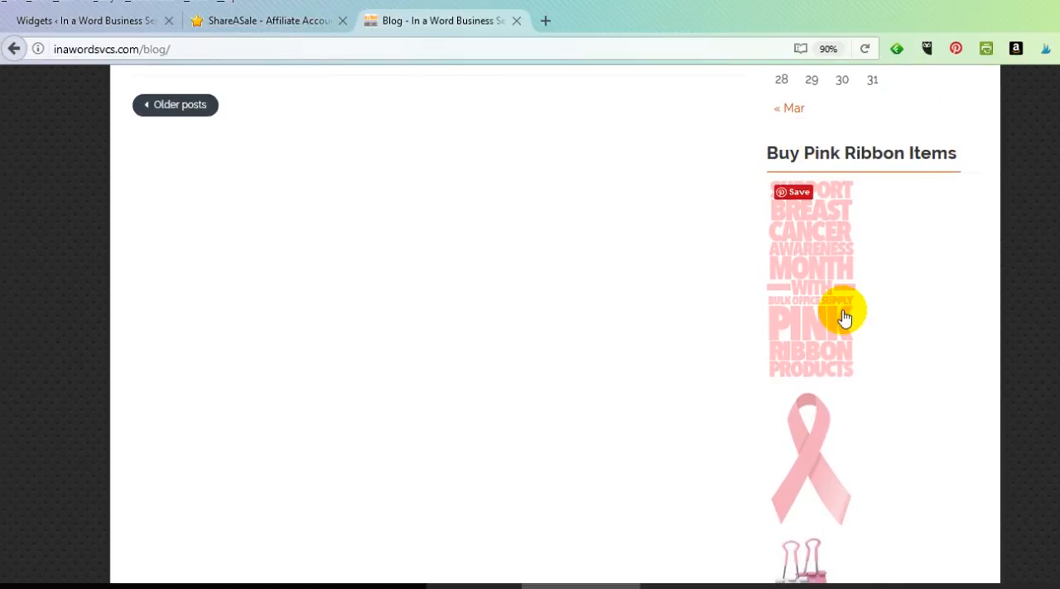
pyautogui.scroll(-2, 845, 317)
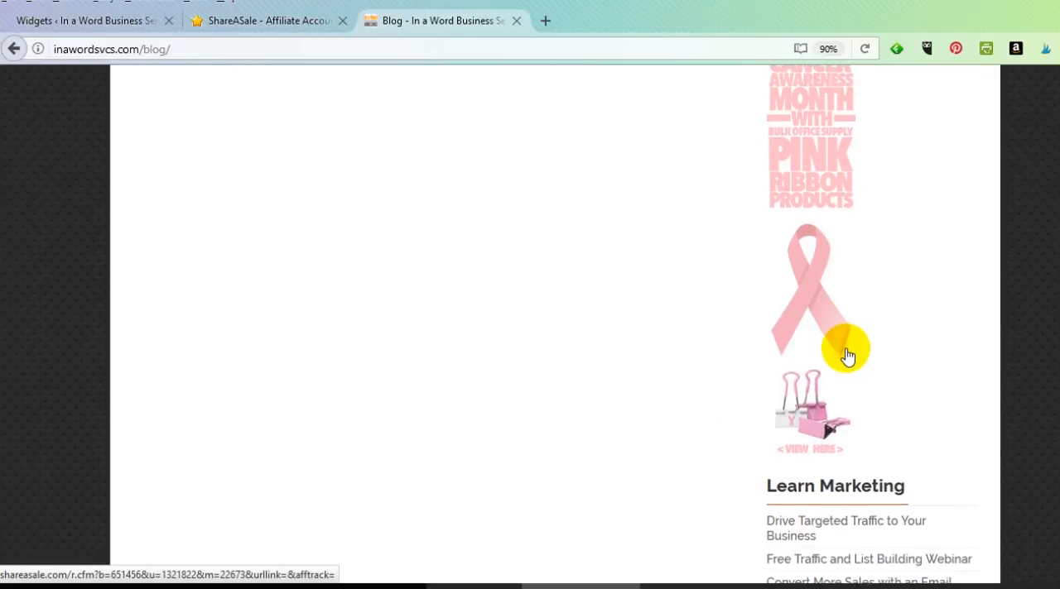
pyautogui.scroll(3, 836, 298)
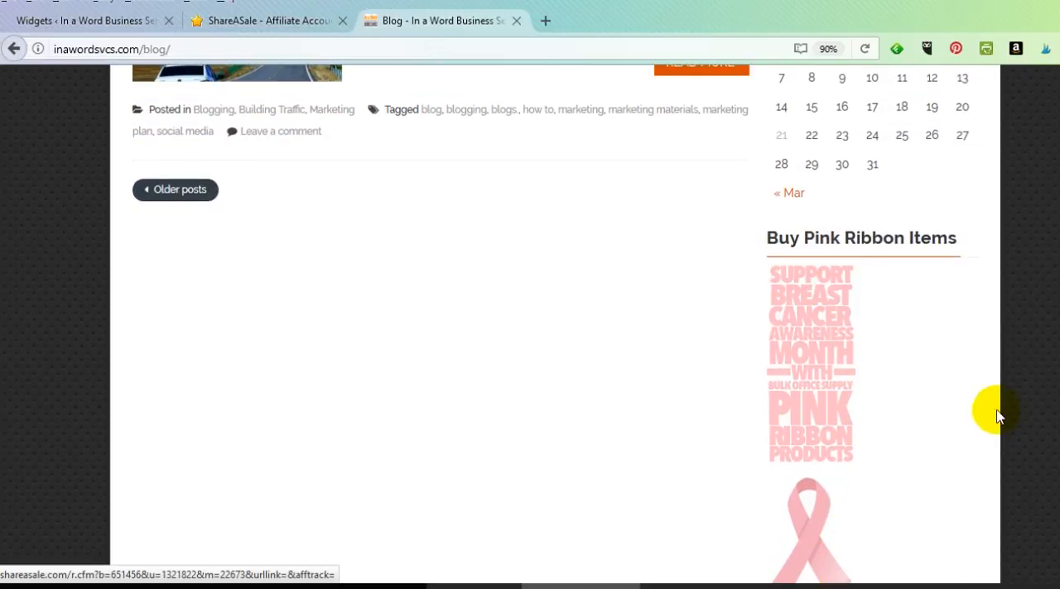
pyautogui.scroll(-4, 990, 401)
pyautogui.scroll(-3, 994, 405)
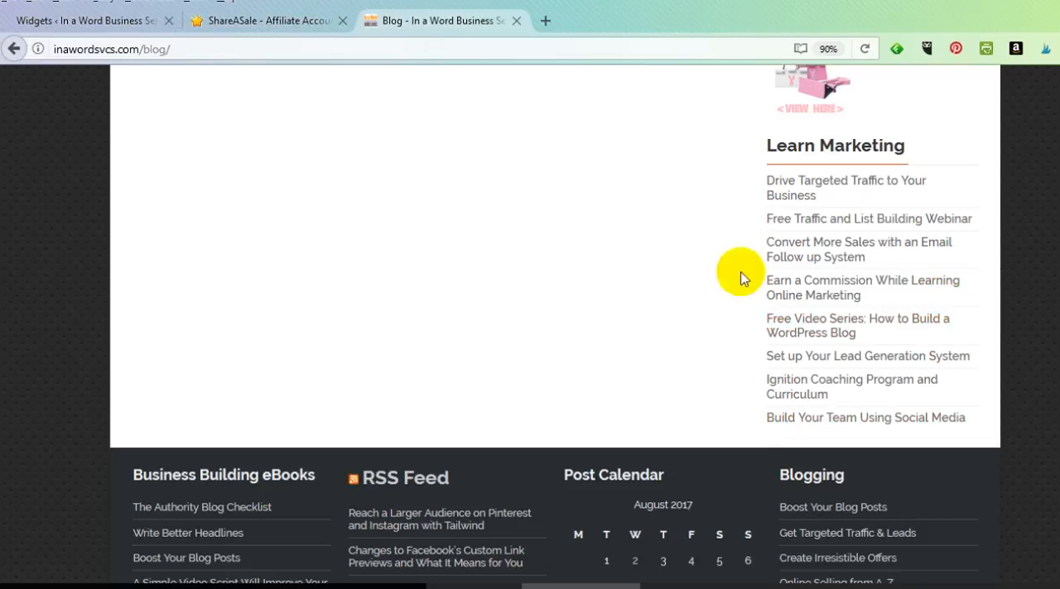
pyautogui.scroll(7, 861, 352)
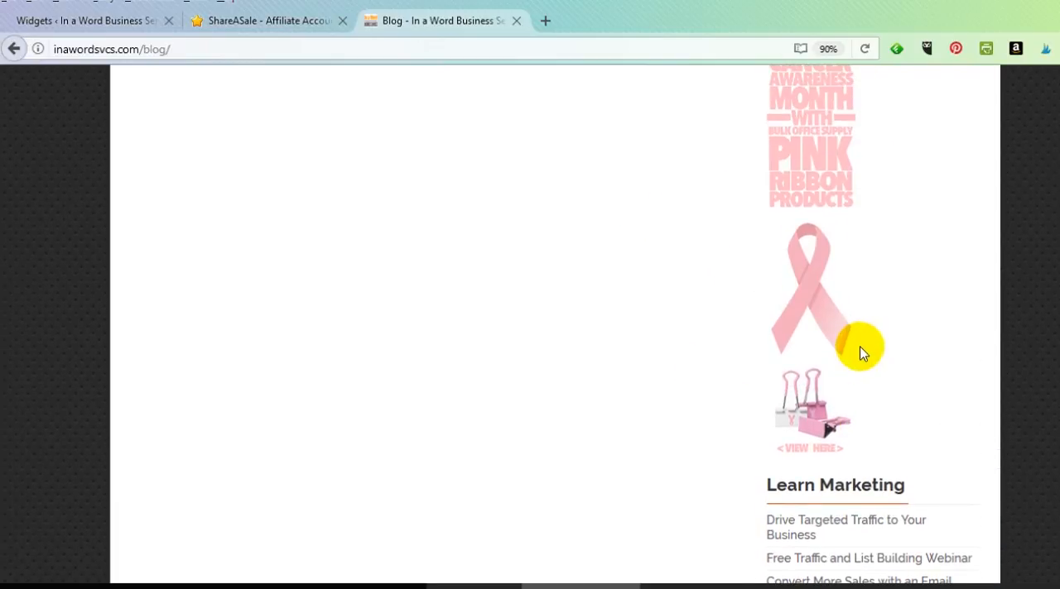
# Return to the start of the blog sidebar and review its email sign-up, Categories, social media and eBooks widgets
pyautogui.scroll(4, 861, 352)
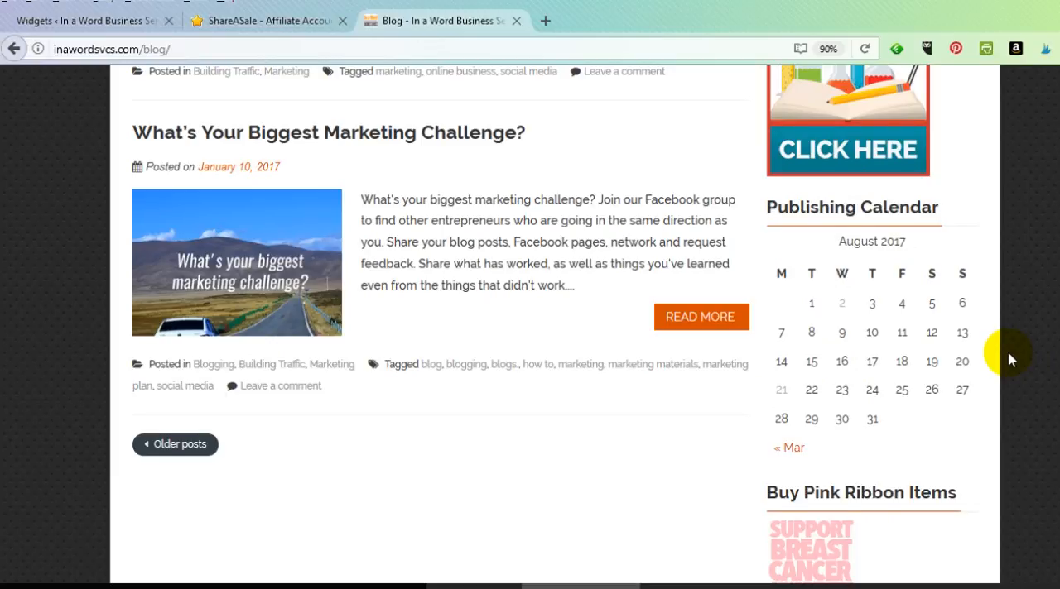
pyautogui.scroll(20, 1008, 359)
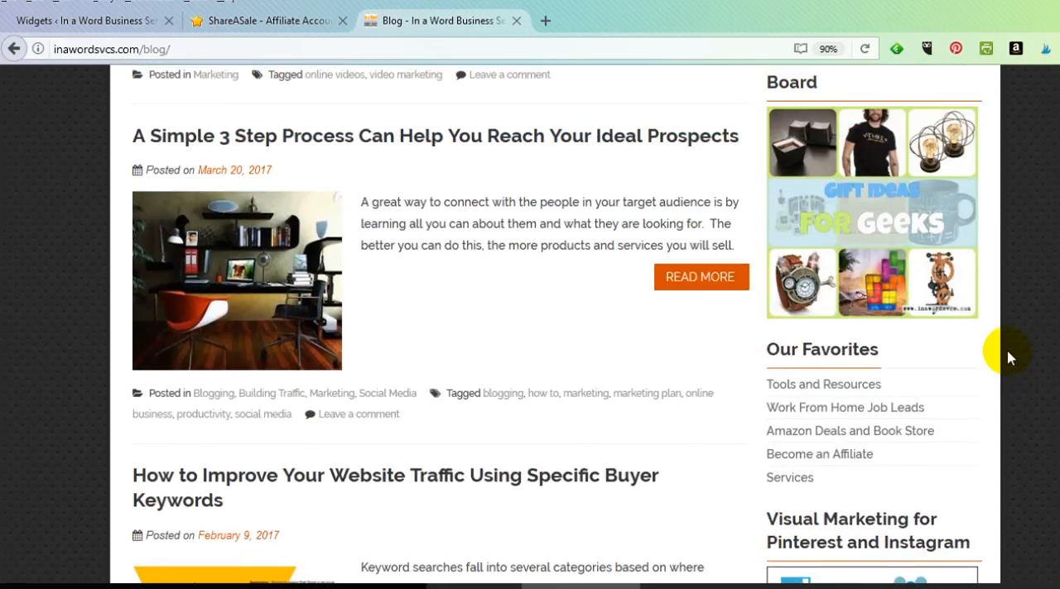
pyautogui.scroll(15, 1008, 358)
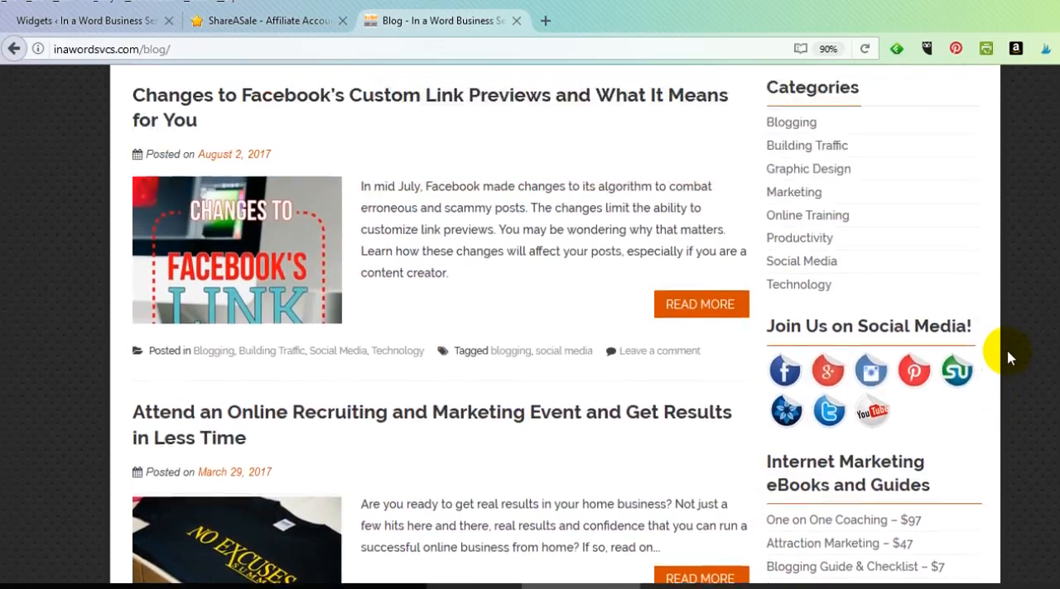
pyautogui.scroll(8, 1009, 359)
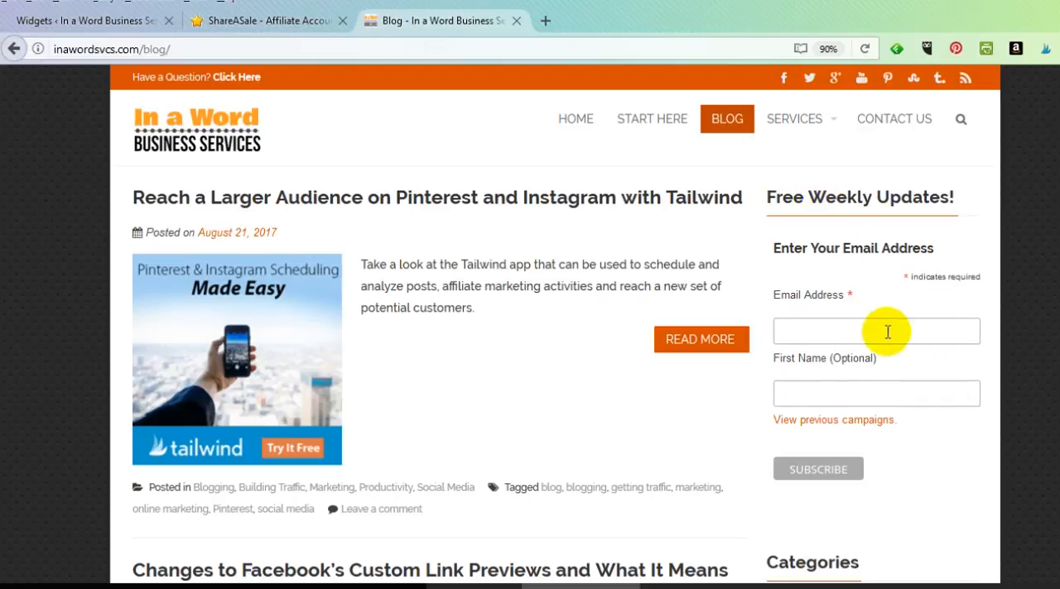
pyautogui.scroll(-4, 898, 334)
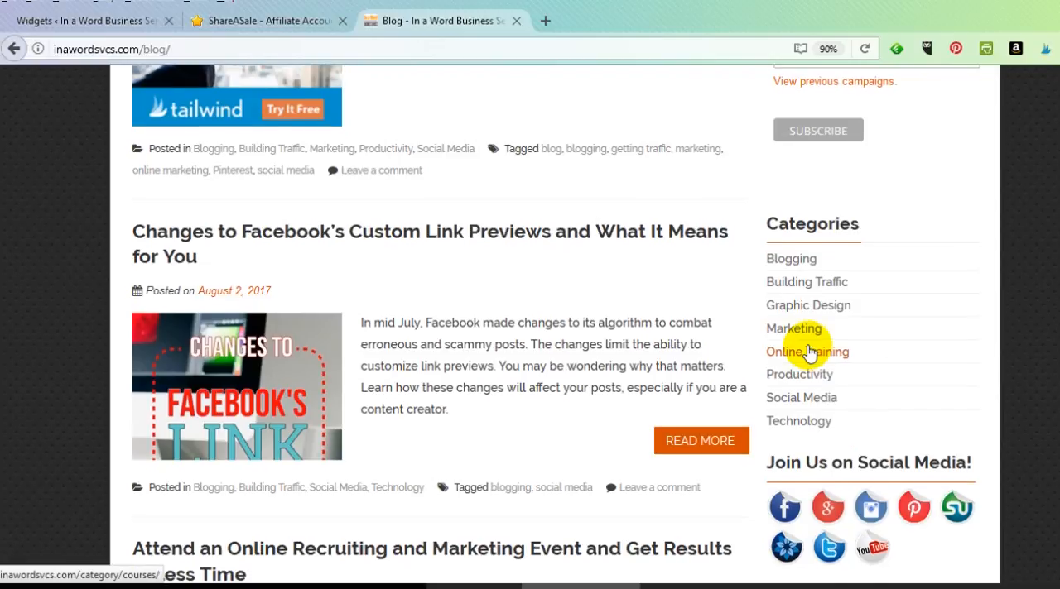
pyautogui.scroll(4, 754, 351)
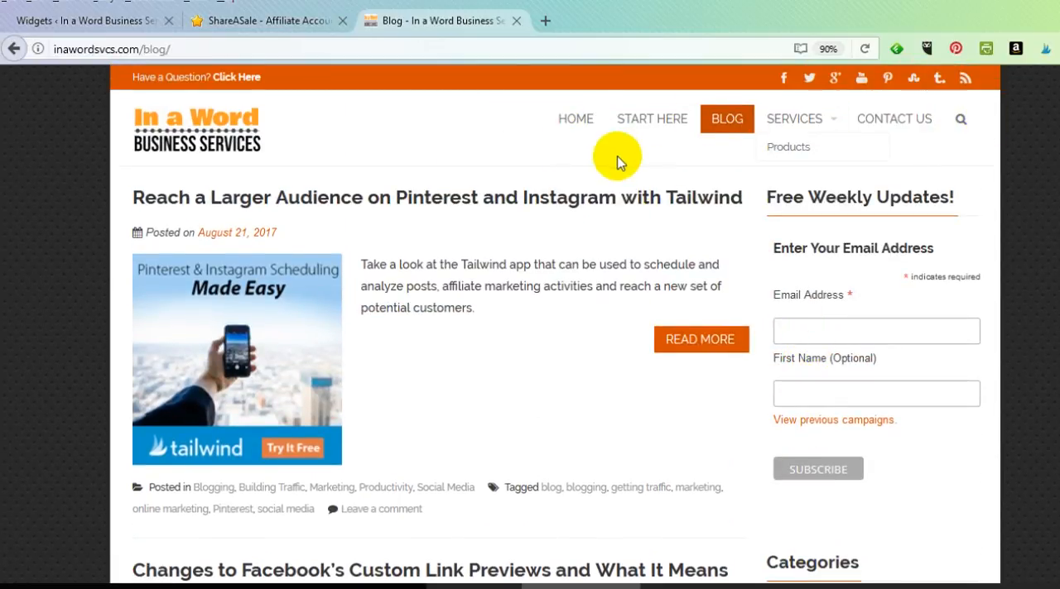
pyautogui.scroll(-3, 868, 355)
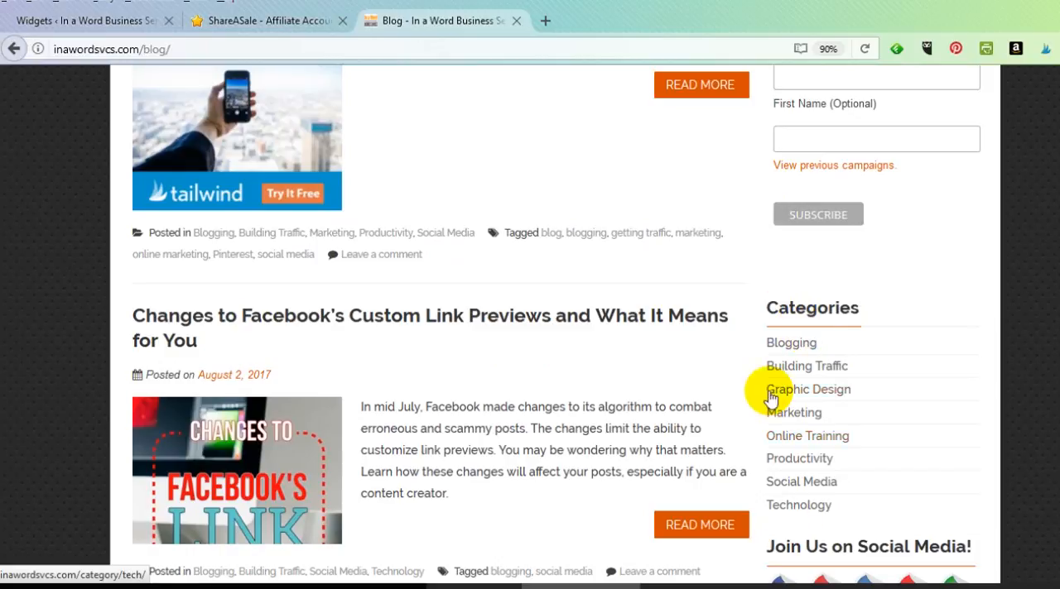
pyautogui.scroll(-1, 786, 422)
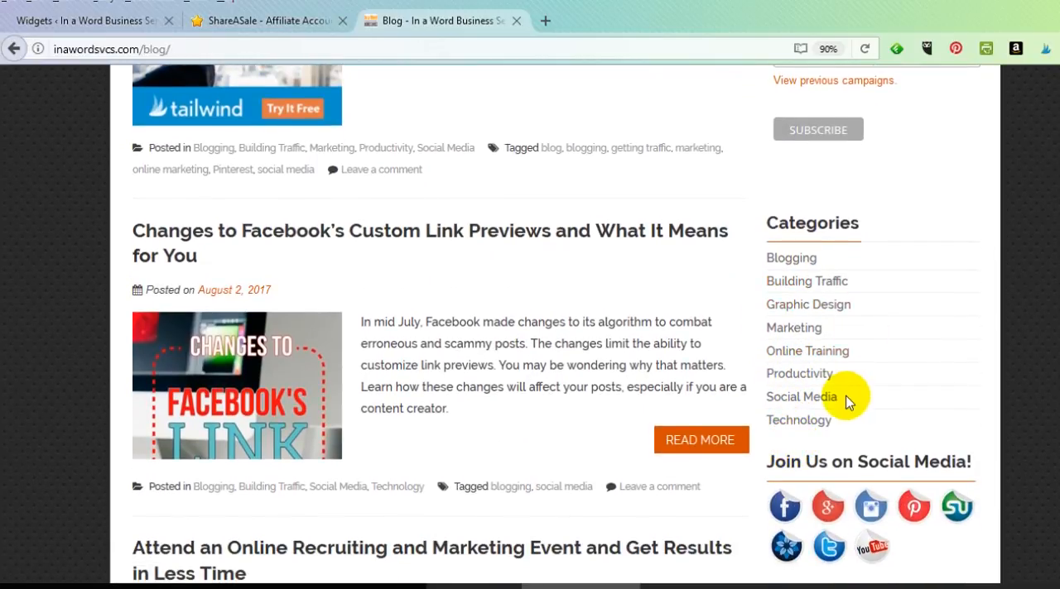
pyautogui.scroll(-2, 846, 402)
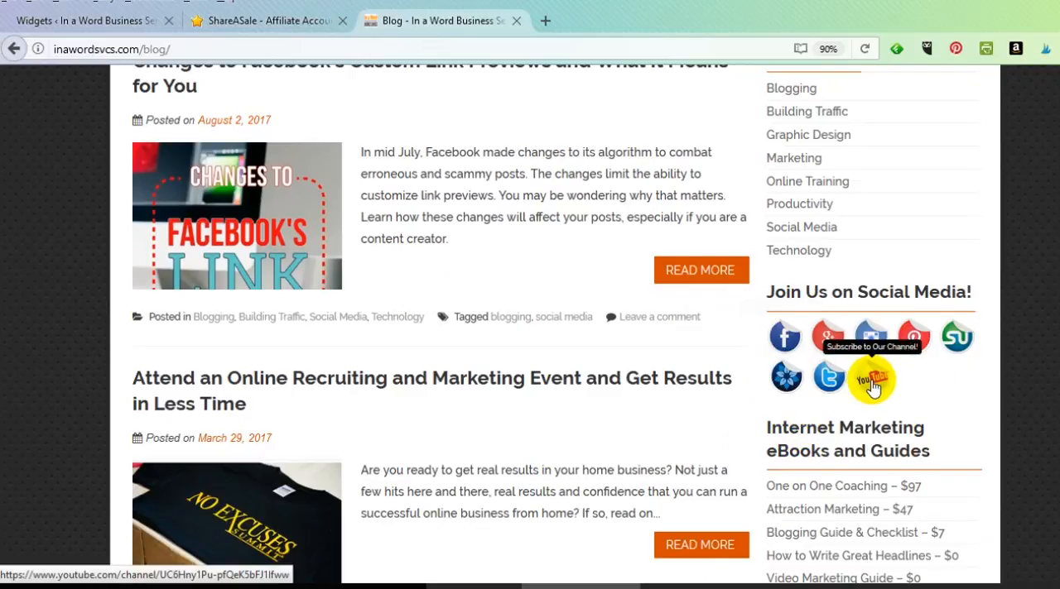
pyautogui.scroll(-4, 844, 413)
pyautogui.scroll(1, 861, 307)
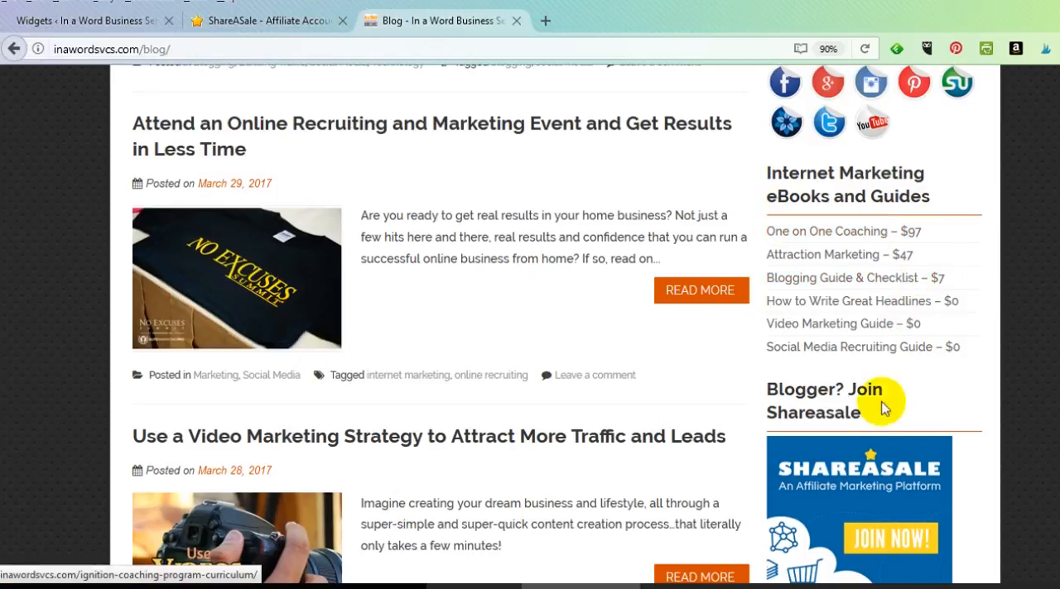
# Review the sidebar's Shareasale, Pinterest board, Our Favorites, Tailwind, Breast Cancer Awareness and headline formulas widgets
pyautogui.scroll(-3, 837, 332)
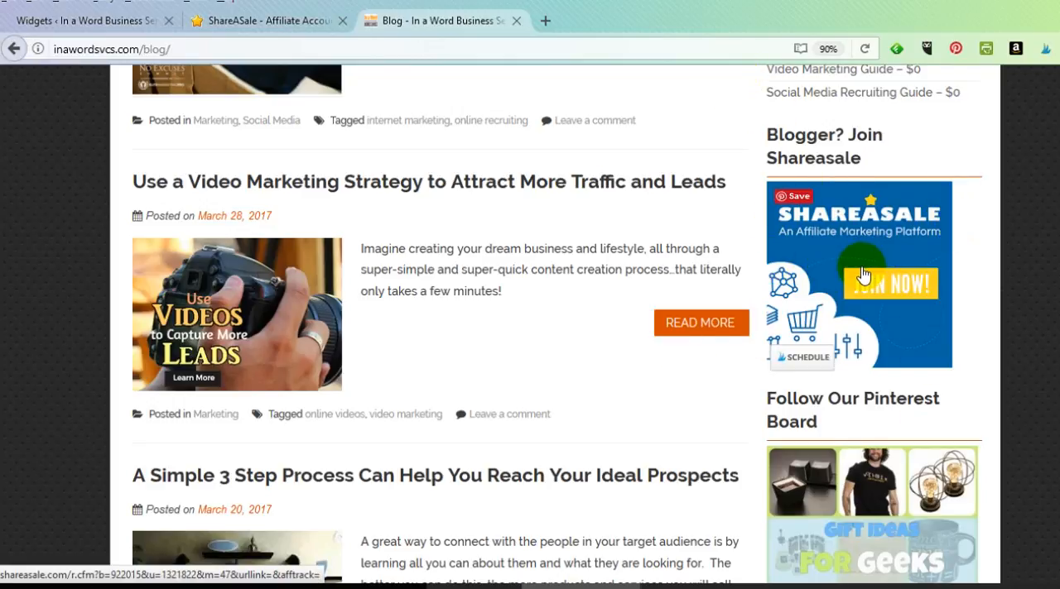
pyautogui.scroll(-3, 861, 275)
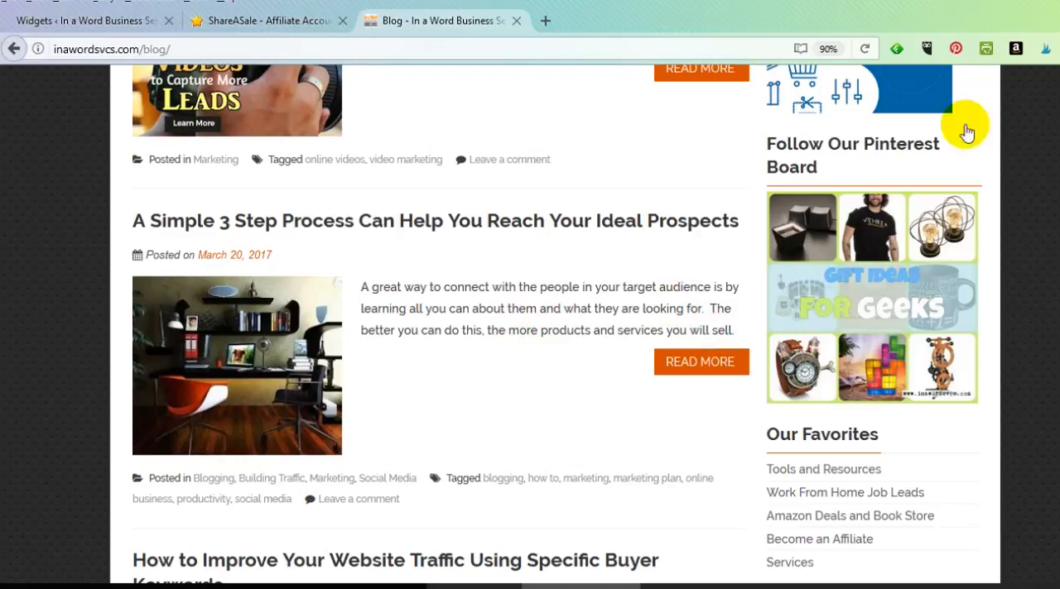
pyautogui.moveTo(908, 298)
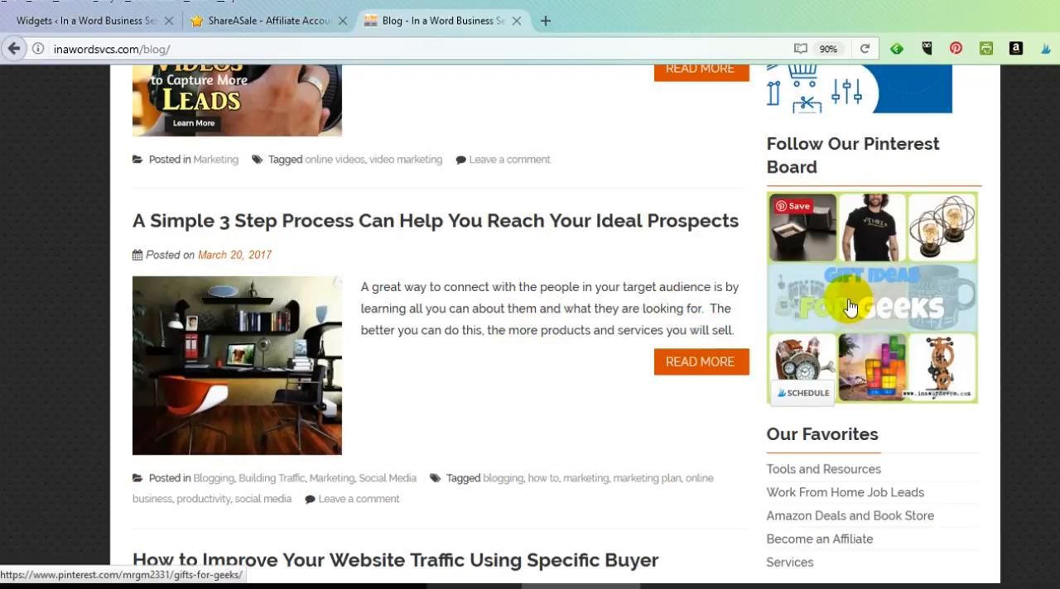
pyautogui.scroll(-3, 848, 308)
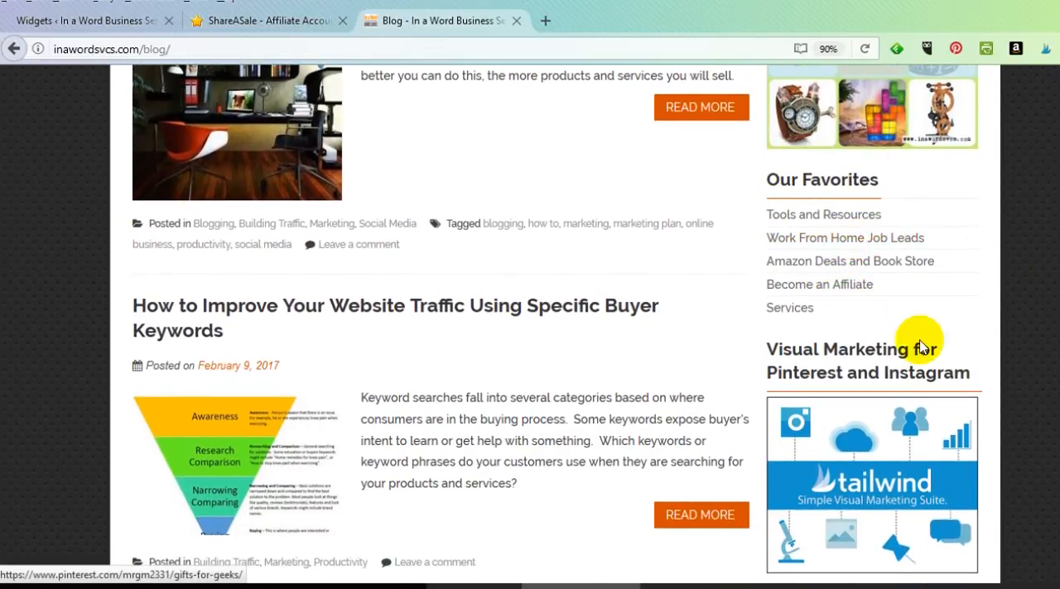
pyautogui.scroll(-2, 817, 236)
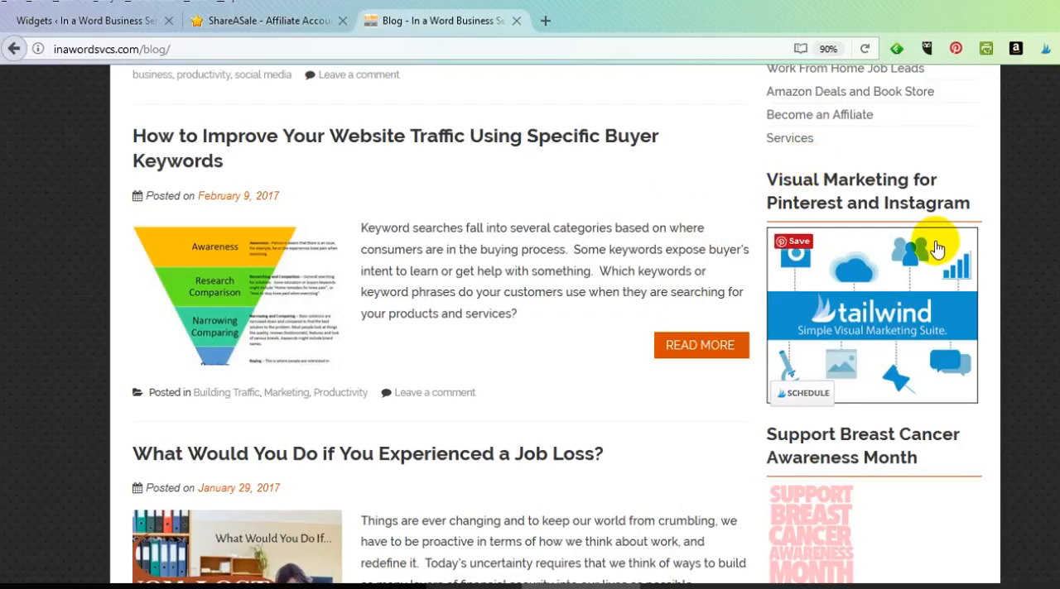
pyautogui.scroll(-5, 807, 314)
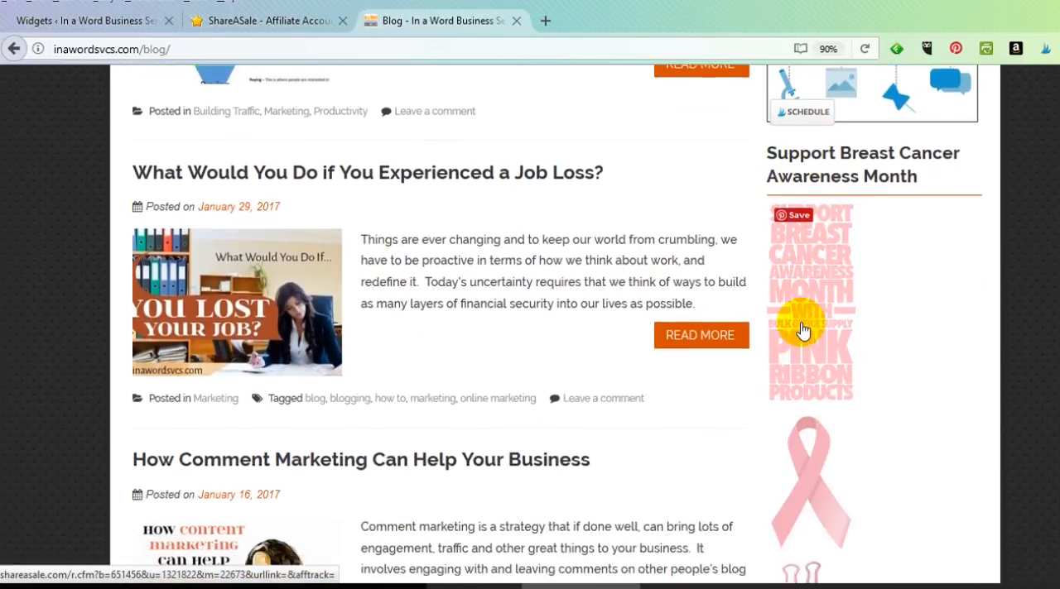
pyautogui.scroll(-5, 910, 289)
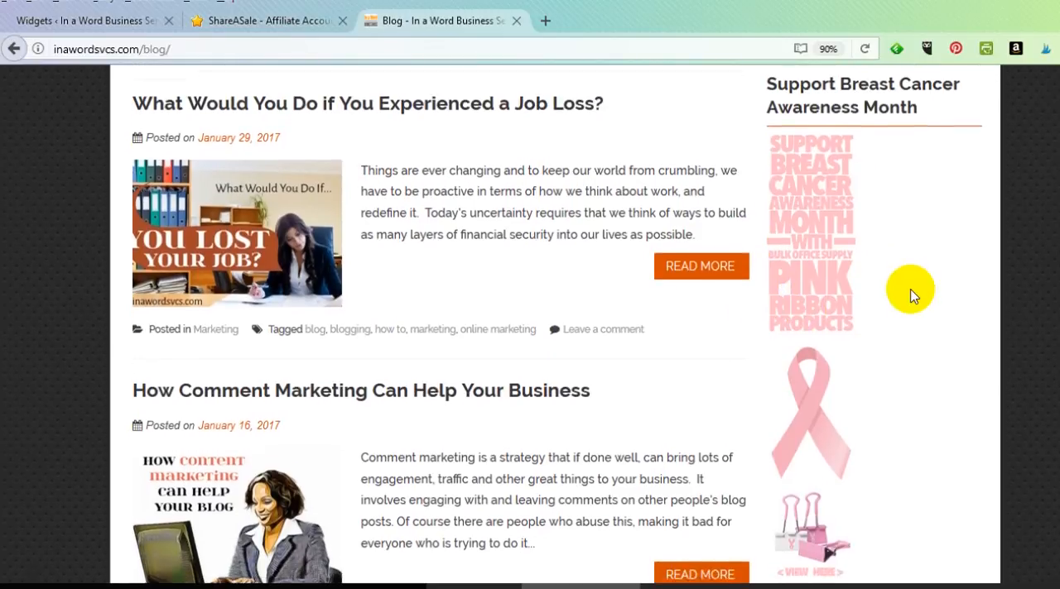
pyautogui.scroll(-4, 911, 289)
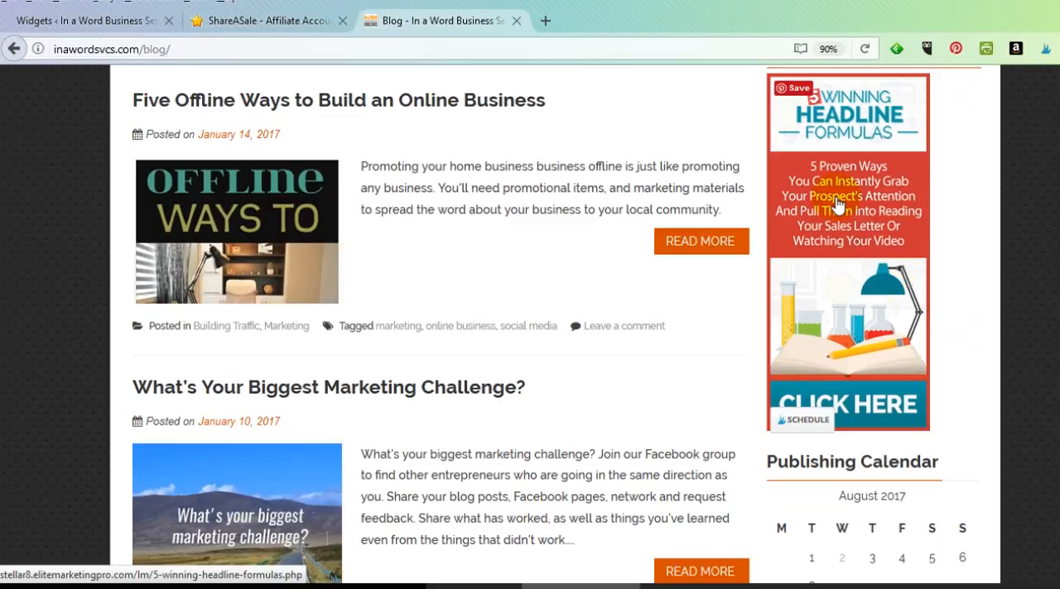
pyautogui.scroll(3, 811, 208)
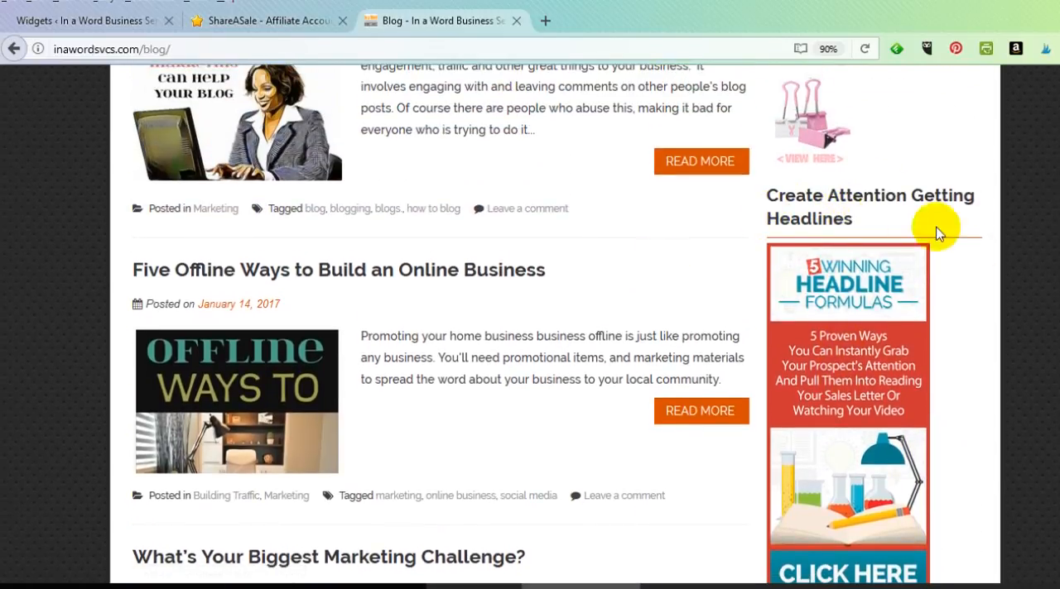
pyautogui.scroll(-1, 861, 406)
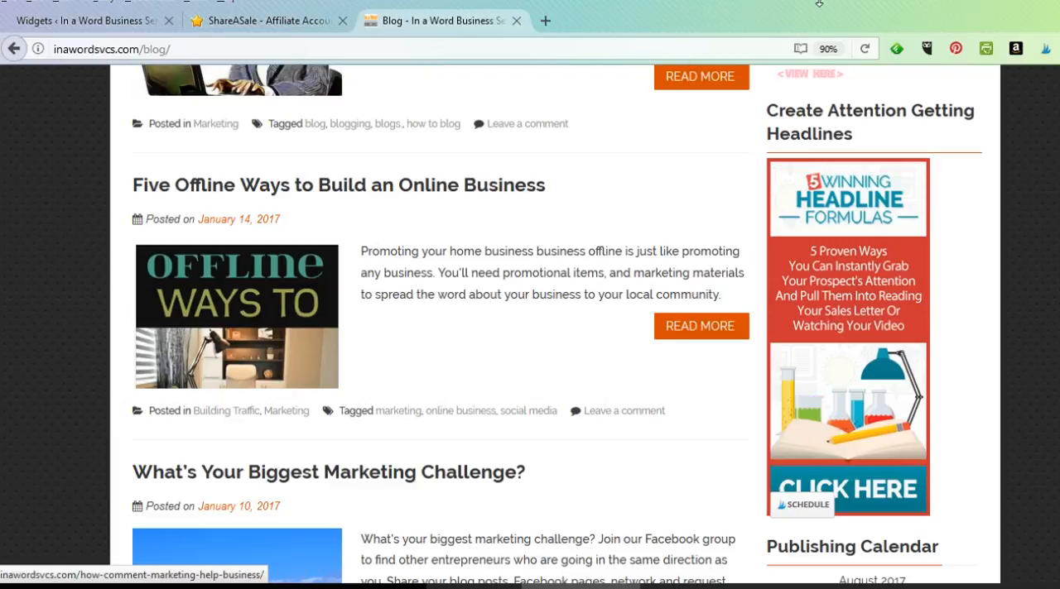
# Check the blog sidebar's Publishing Calendar and Buy Pink Ribbon Items widgets, and return to the start of the page
pyautogui.scroll(-5, 820, 277)
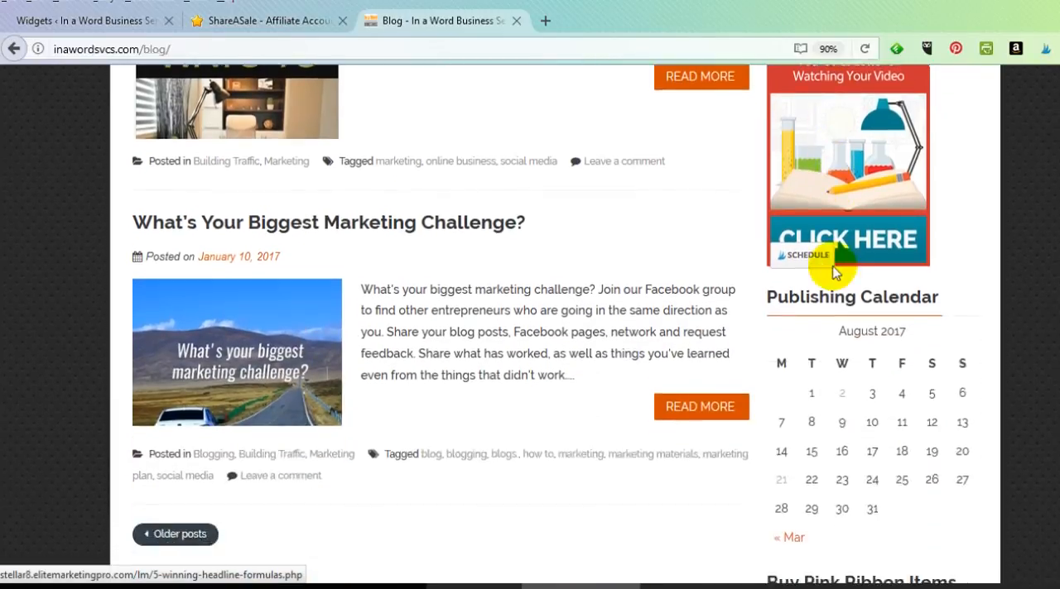
pyautogui.scroll(-5, 834, 273)
pyautogui.scroll(4, 834, 273)
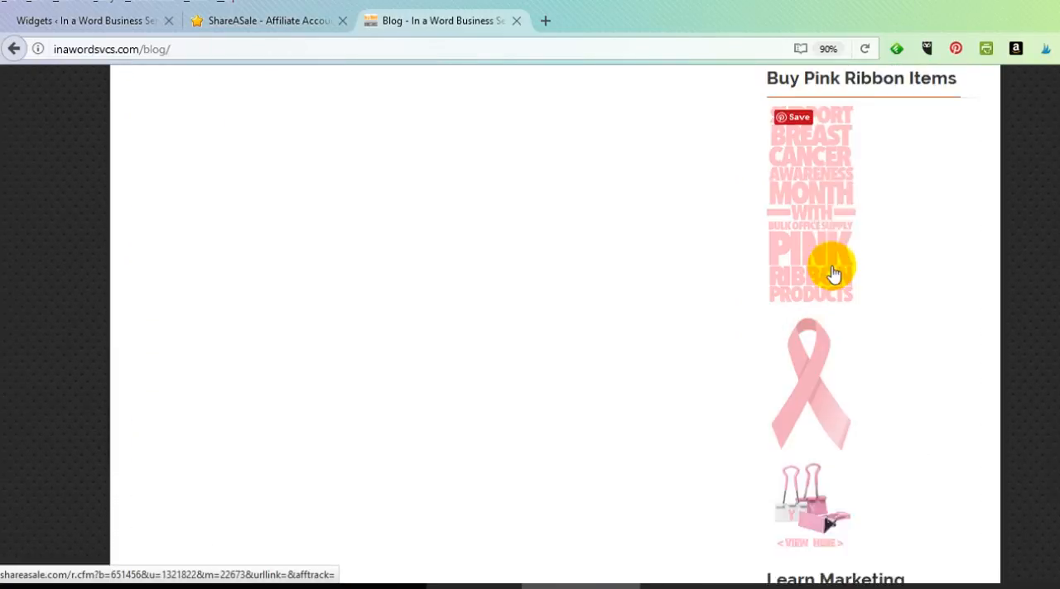
pyautogui.scroll(15, 835, 273)
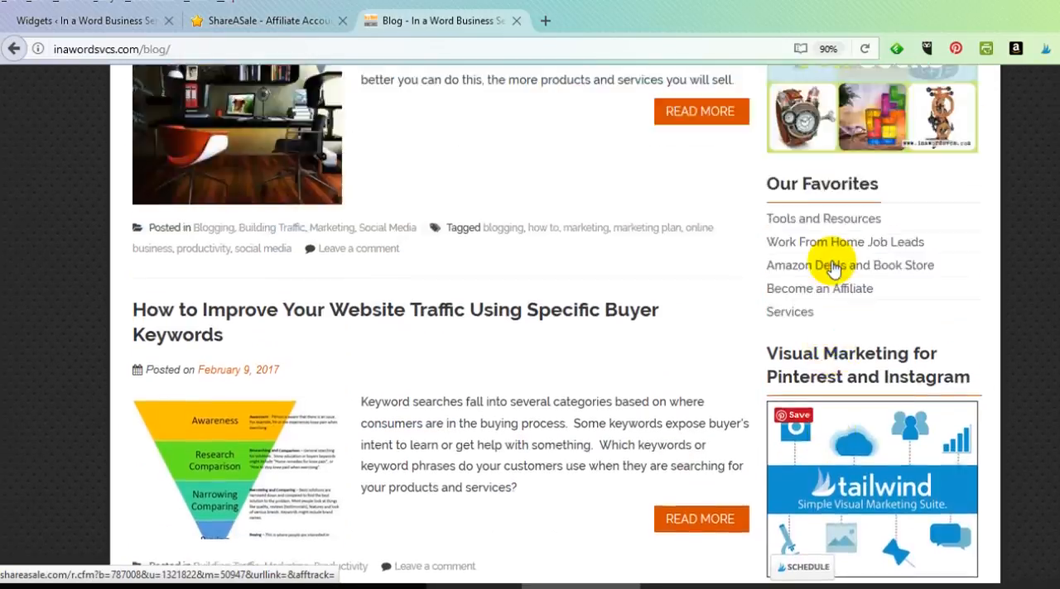
pyautogui.scroll(15, 833, 264)
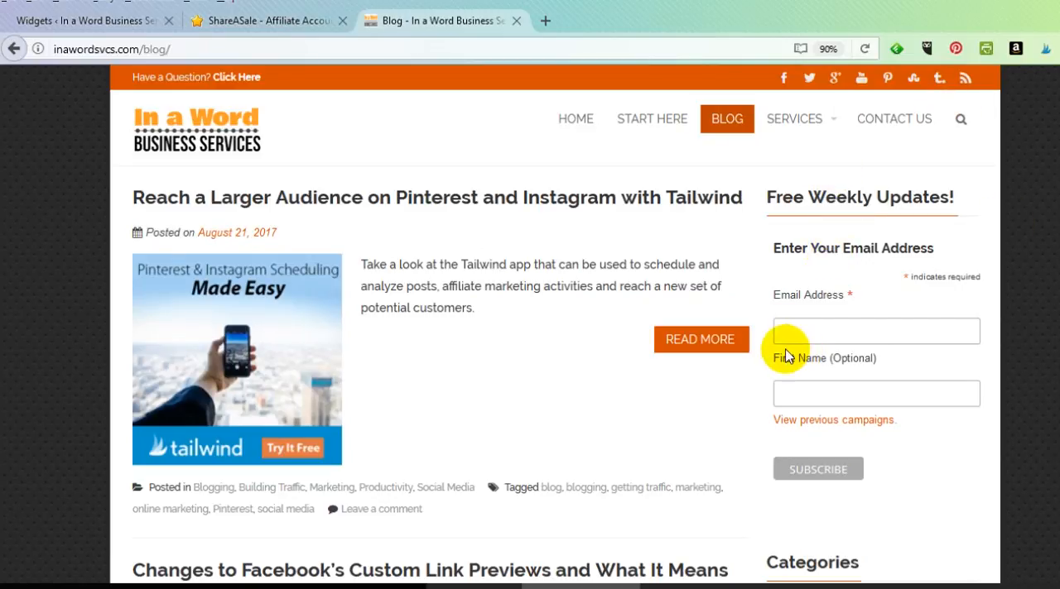
# Switch to the running PowerPoint slide show and go back to the "How to Use Widgets" title slide
pyautogui.hotkey('alt', 'Tab')
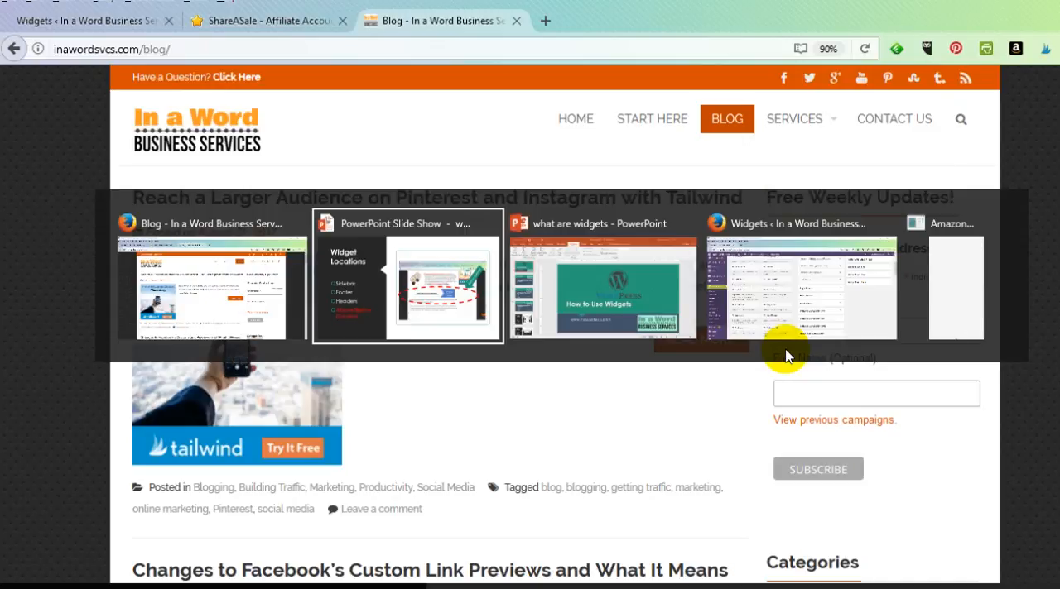
pyautogui.press('Tab')
pyautogui.press('Tab')
pyautogui.press('Tab')
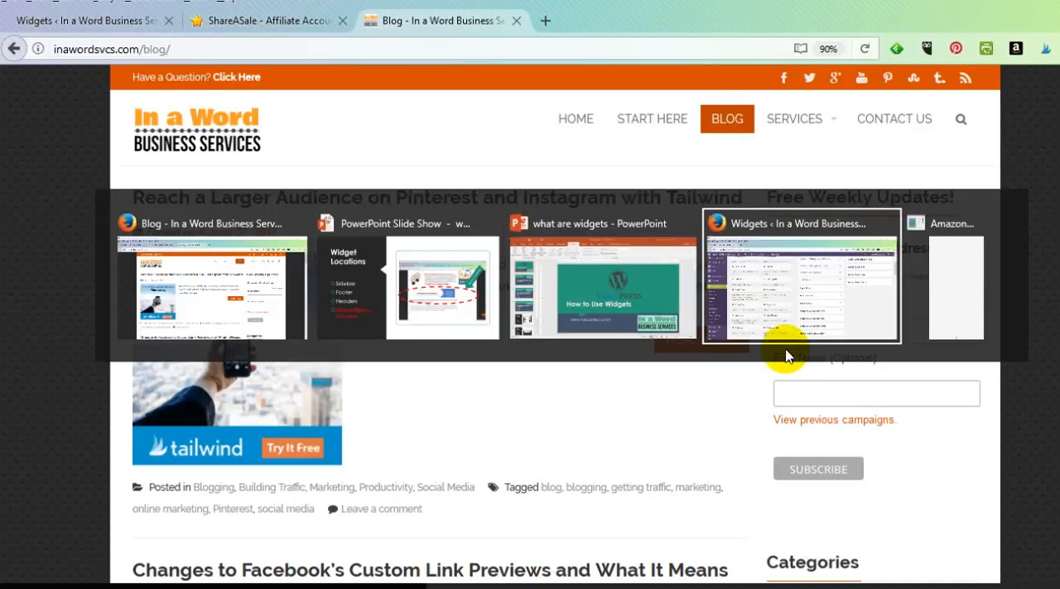
pyautogui.press('Tab')
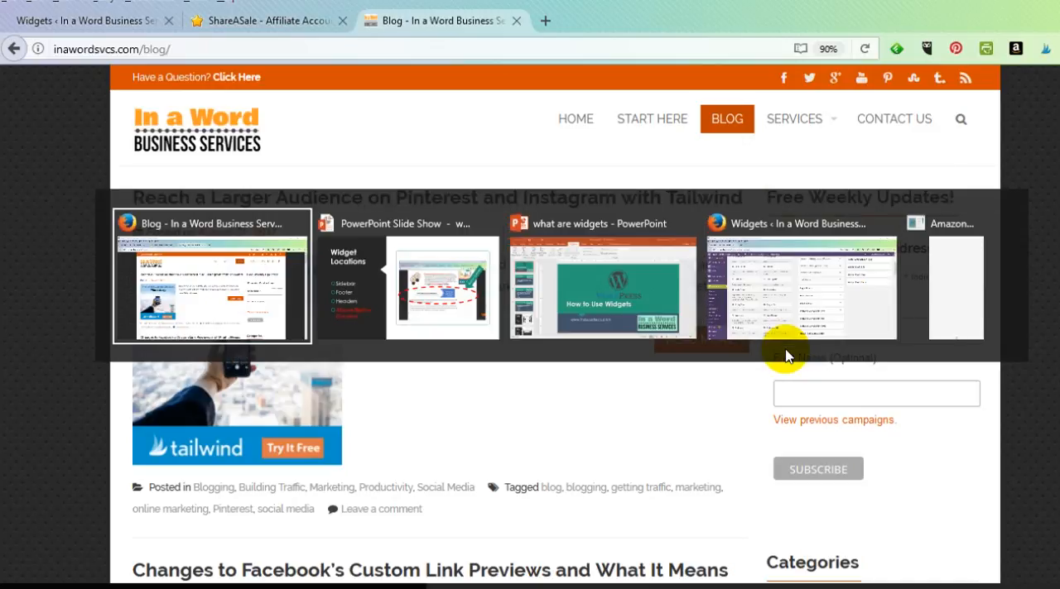
pyautogui.press('Tab')
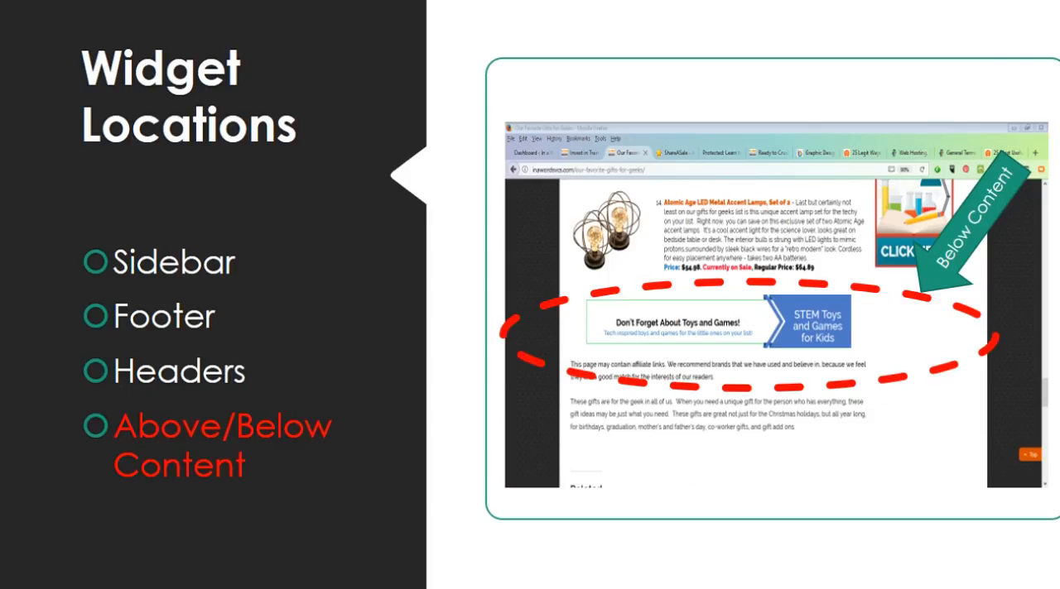
pyautogui.press('Left')
pyautogui.press('Left')
pyautogui.press('Left')
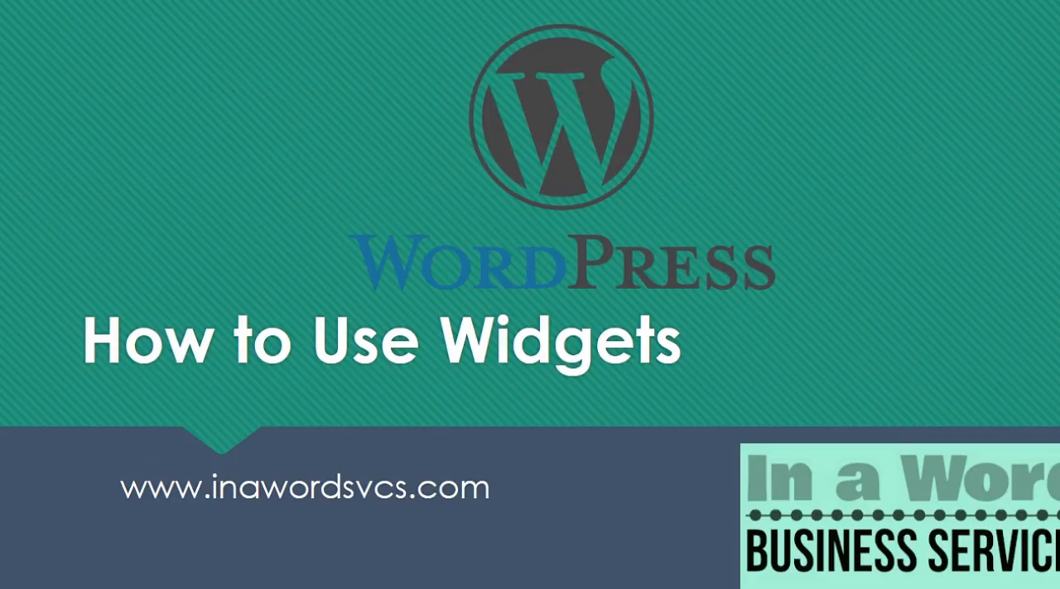